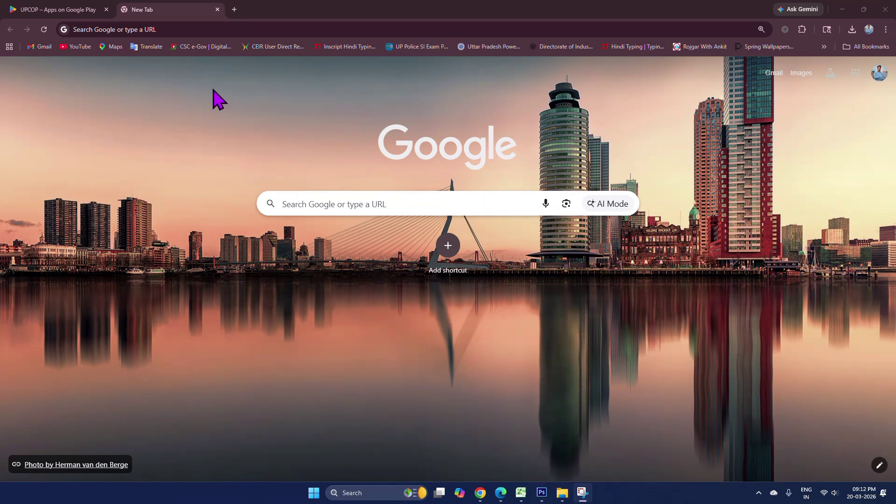
- Search Google for 'police verification form lucknow' using the autocomplete suggestion
click(138, 27)
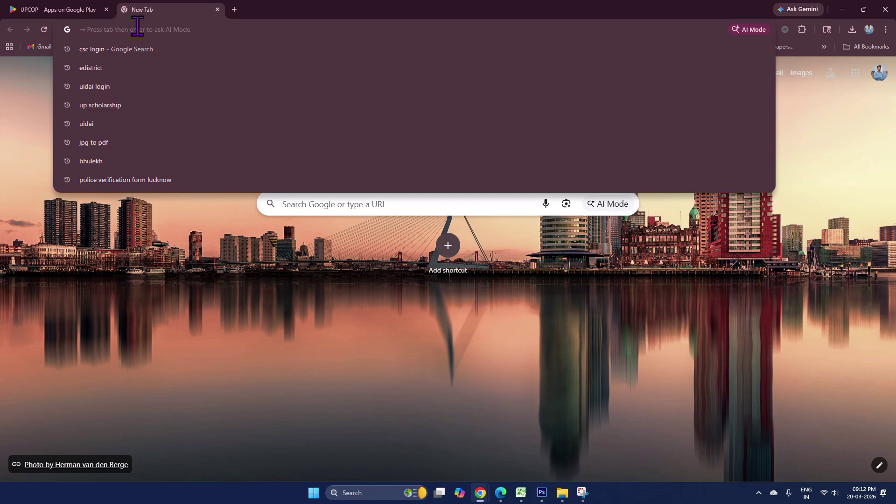
text(po)
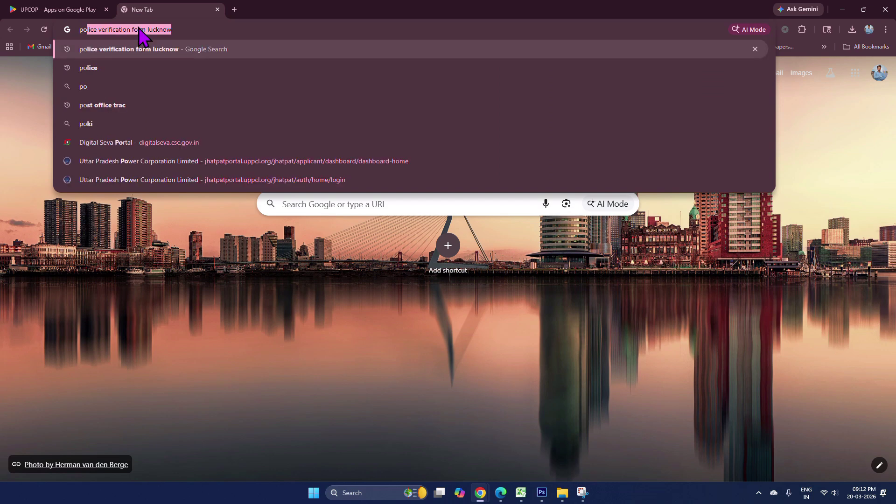
click(184, 30)
drag(183, 30, 150, 37)
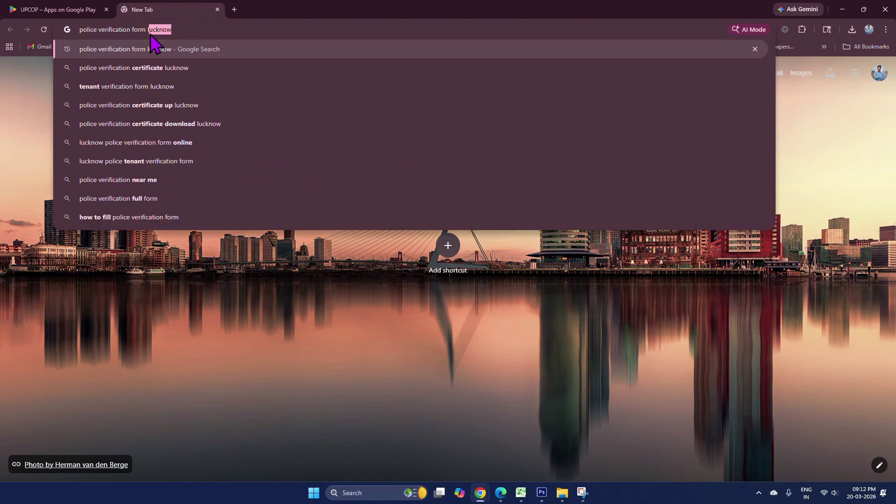
key(Return)
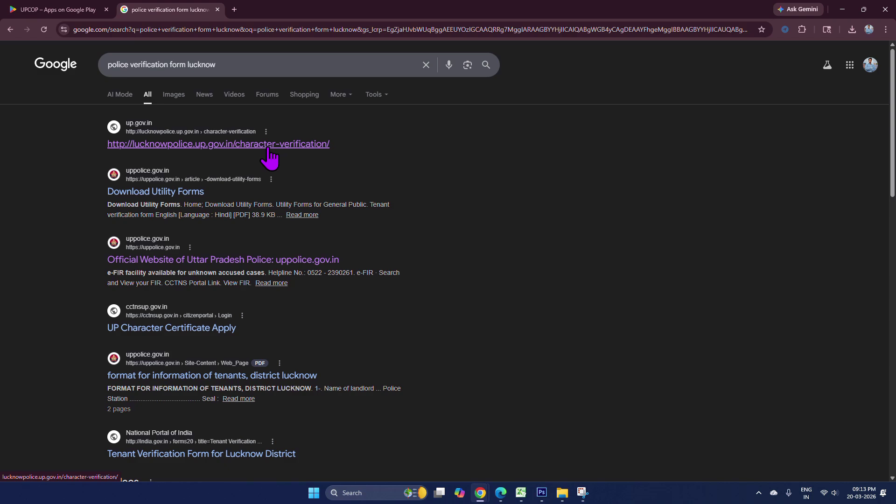
- Open the Lucknow Police character verification result, choose ENGLISH, and proceed to the application form
click(269, 145)
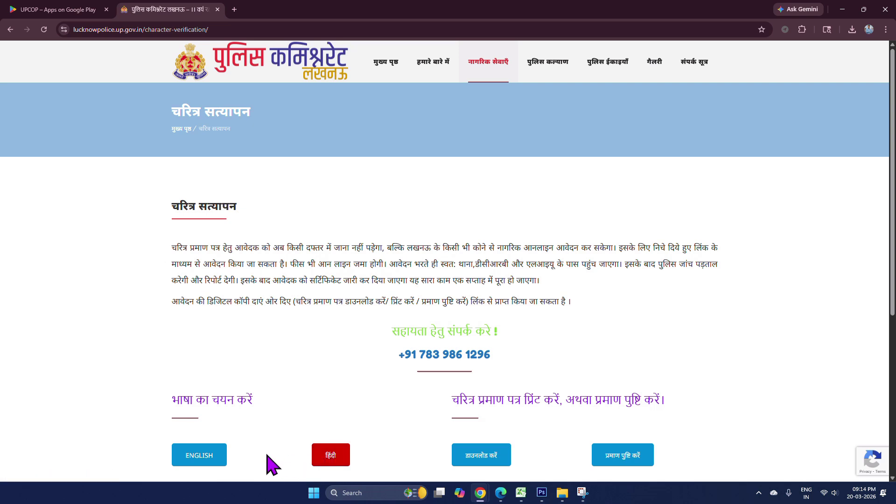
click(202, 460)
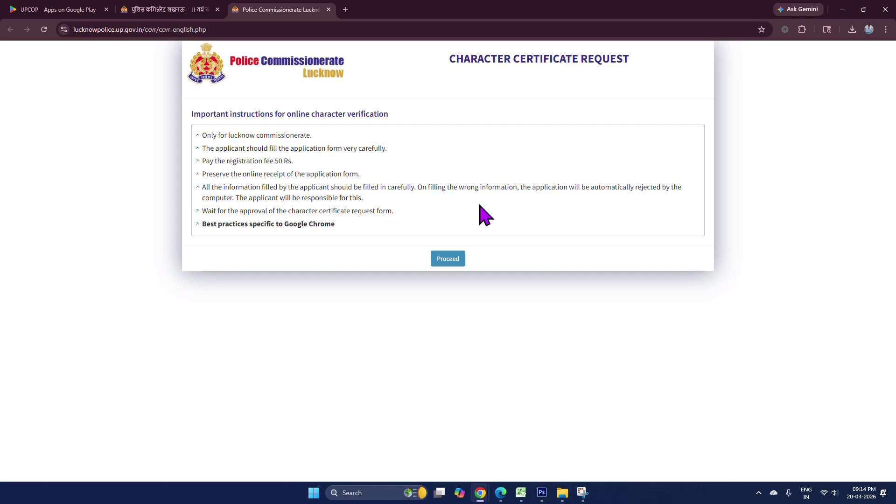
click(442, 259)
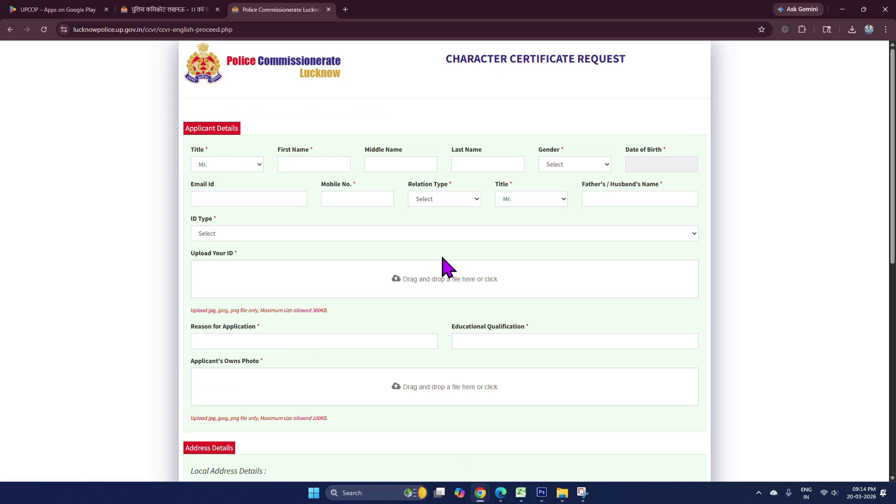
- Keep title Mr. and enter the applicant's first and middle names
click(253, 167)
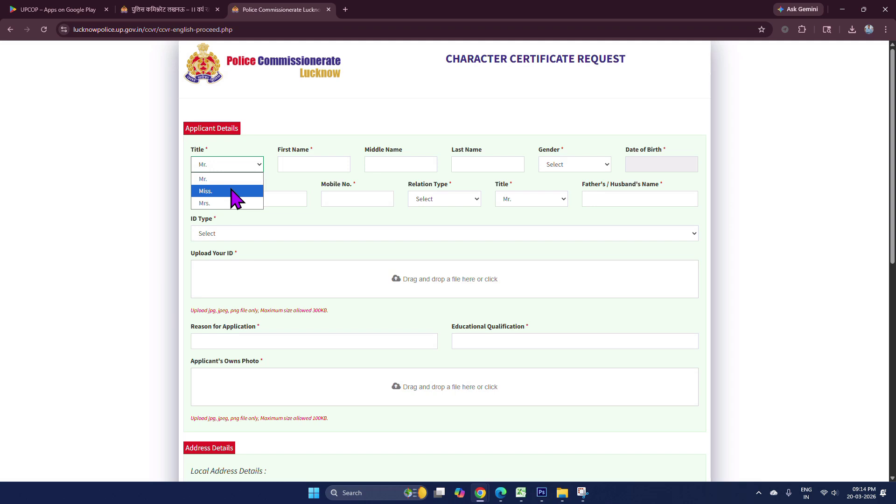
click(303, 170)
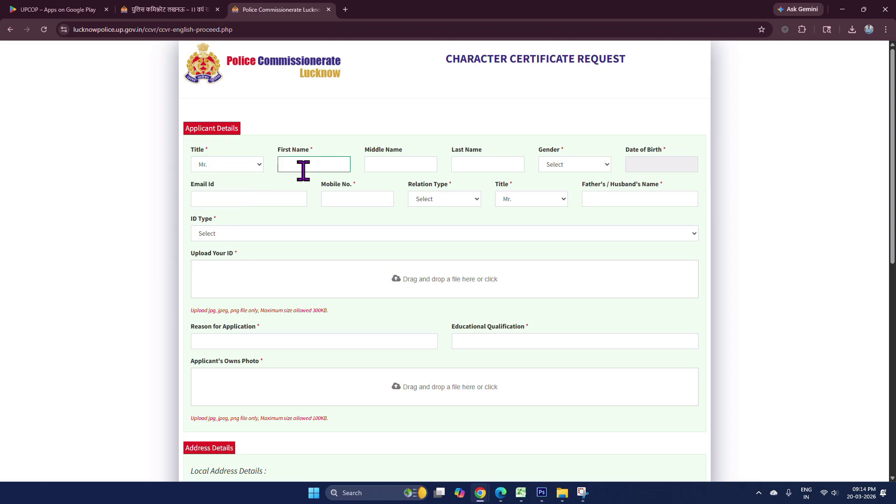
click(391, 167)
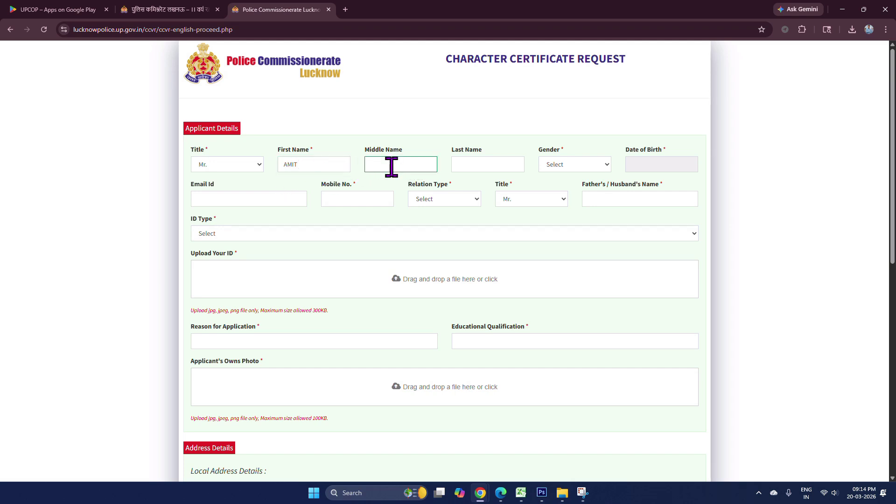
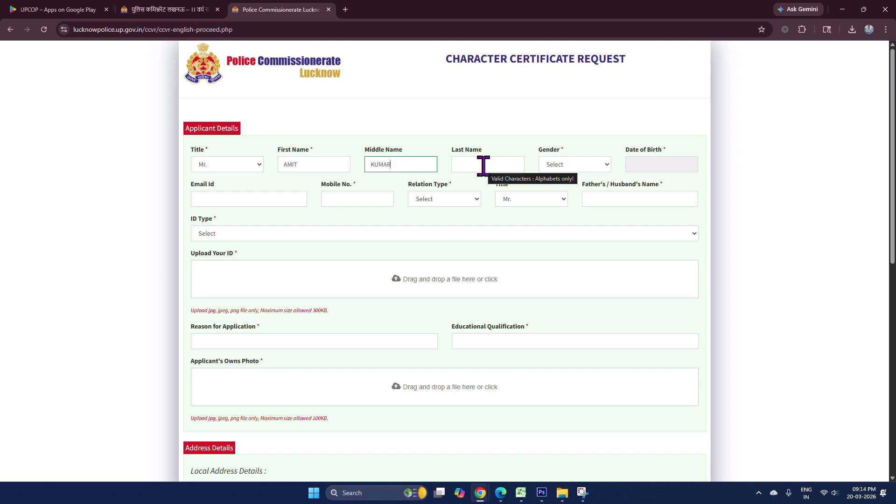
click(483, 166)
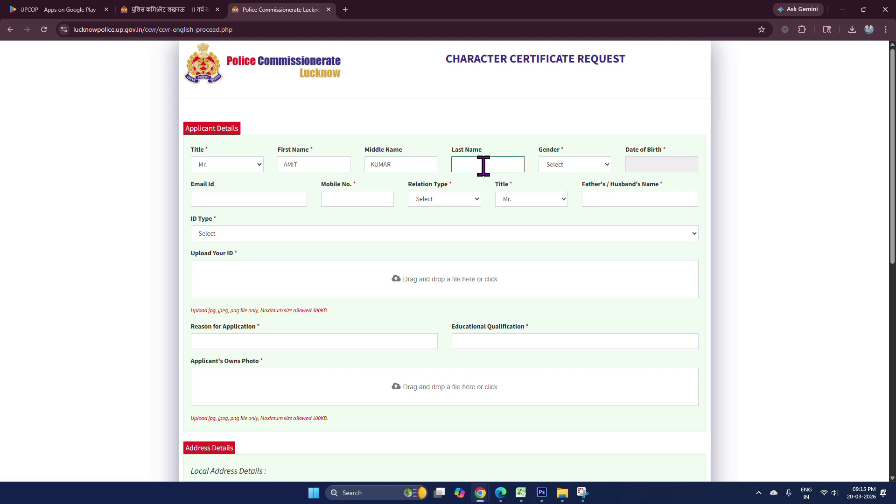
click(577, 168)
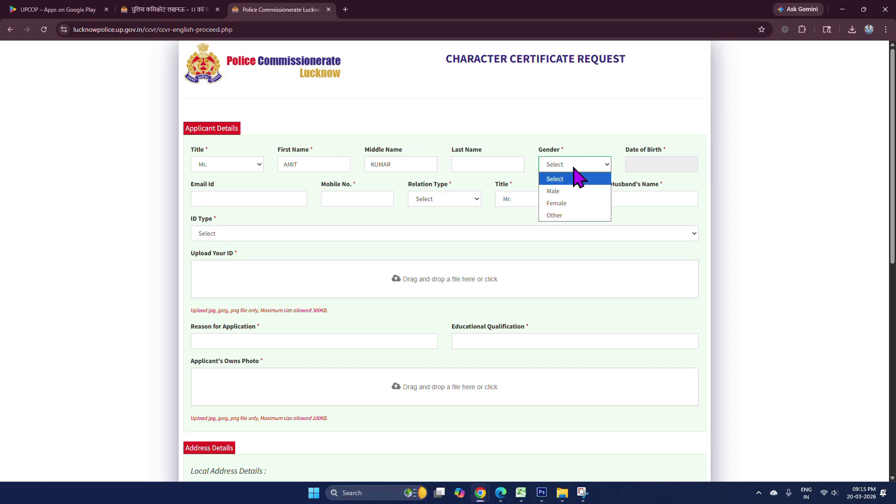
click(563, 192)
click(630, 164)
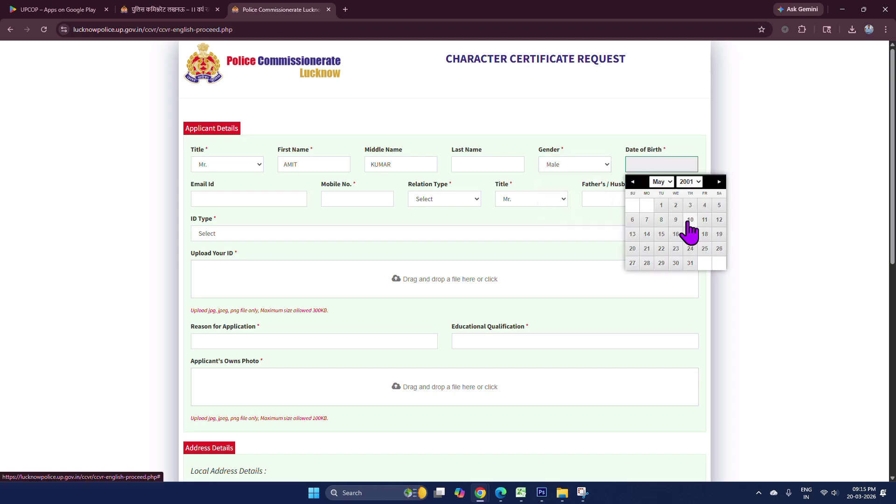
click(676, 234)
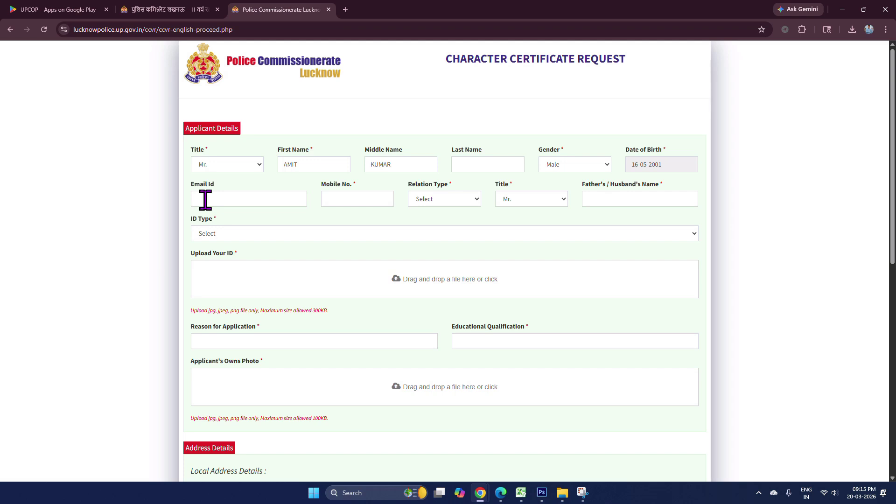
- Enter the applicant's mobile number, relation type S/o., relative title Mr. and the father's name
click(345, 199)
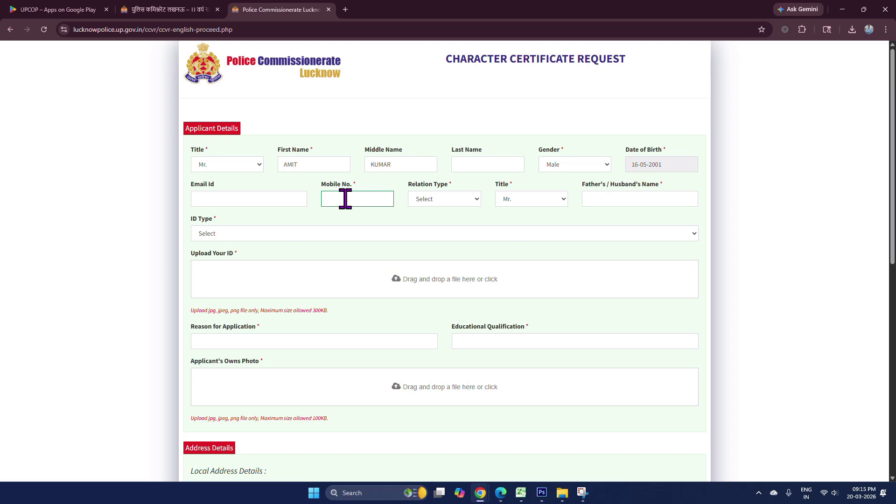
click(427, 203)
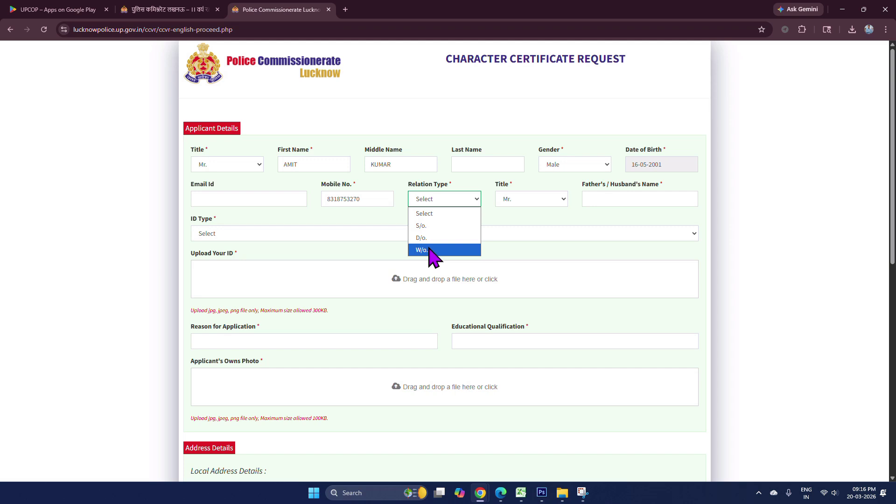
click(426, 227)
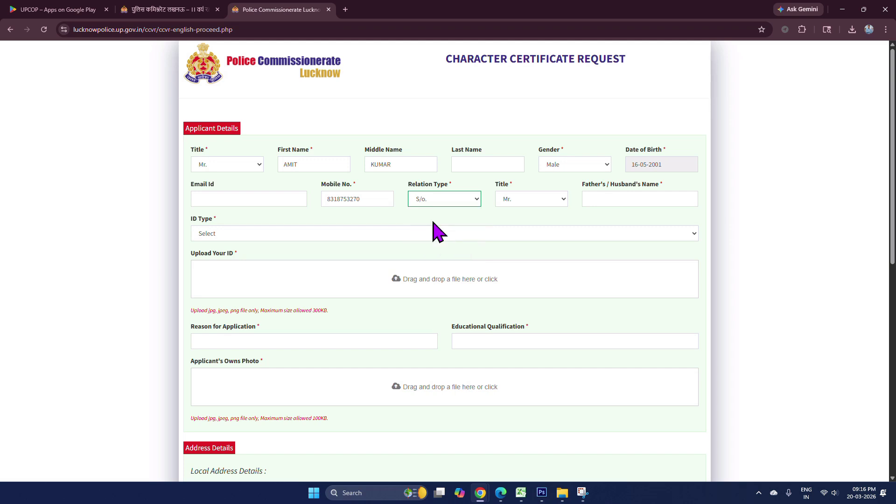
click(535, 198)
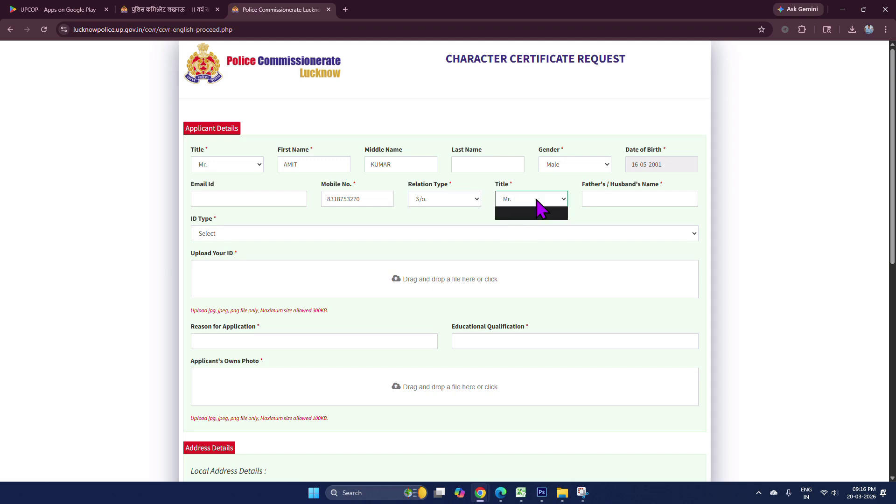
click(535, 199)
click(606, 199)
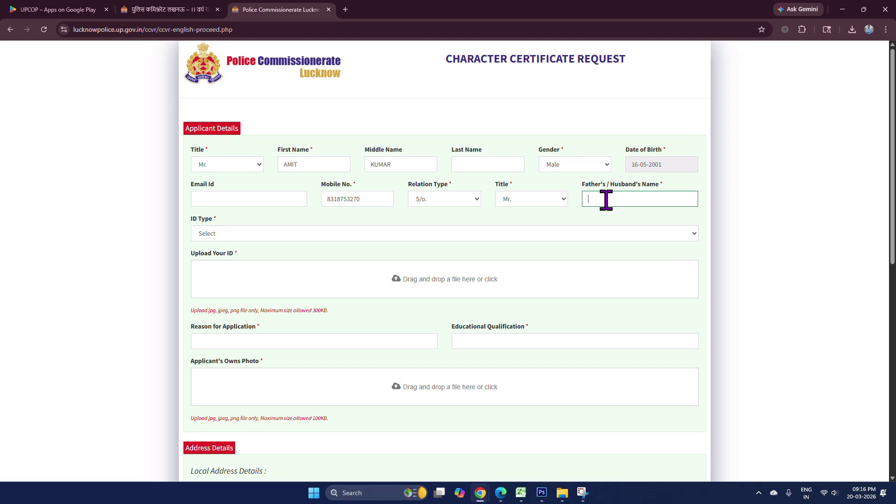
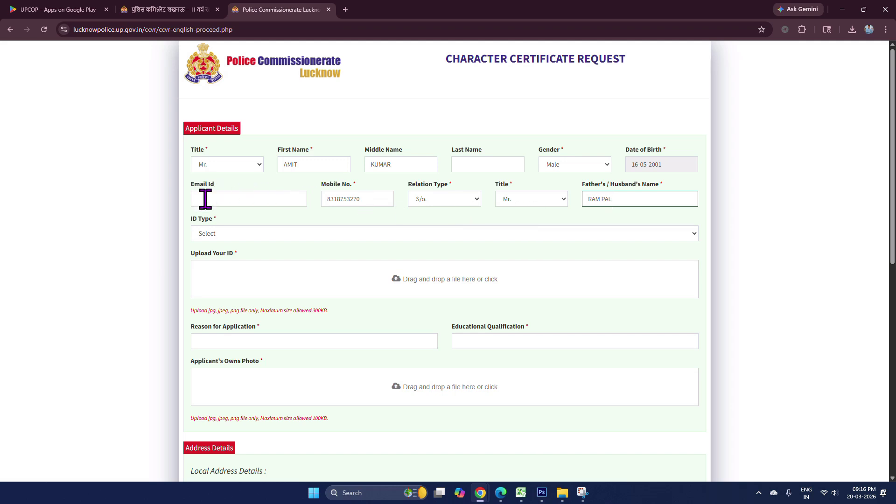
click(234, 235)
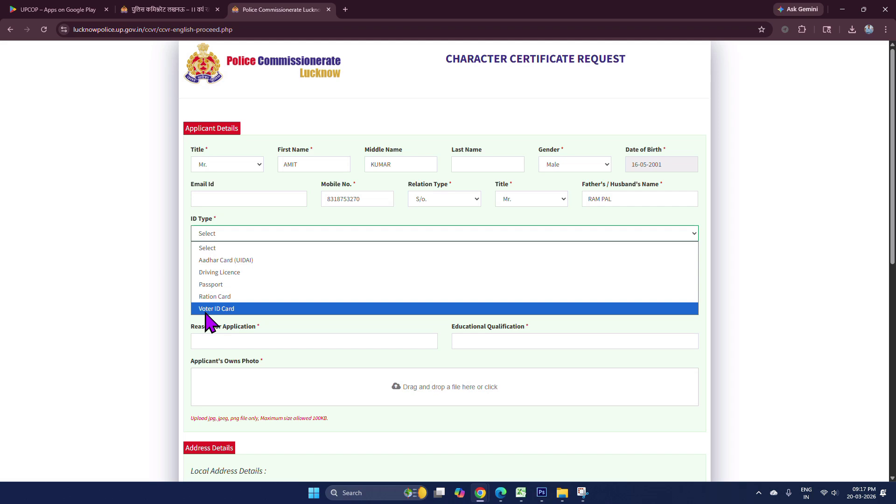
- Set ID type to Aadhar Card (UIDAI) and upload the Aadhaar card image as ID proof
click(217, 262)
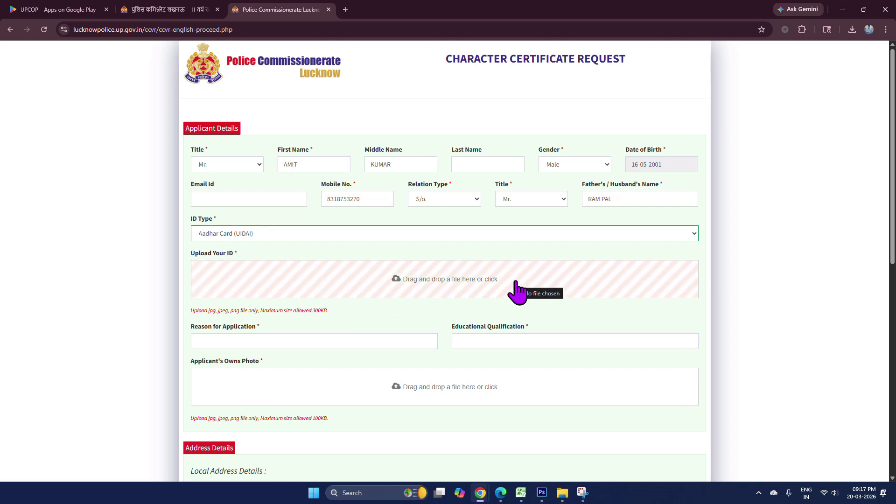
click(451, 276)
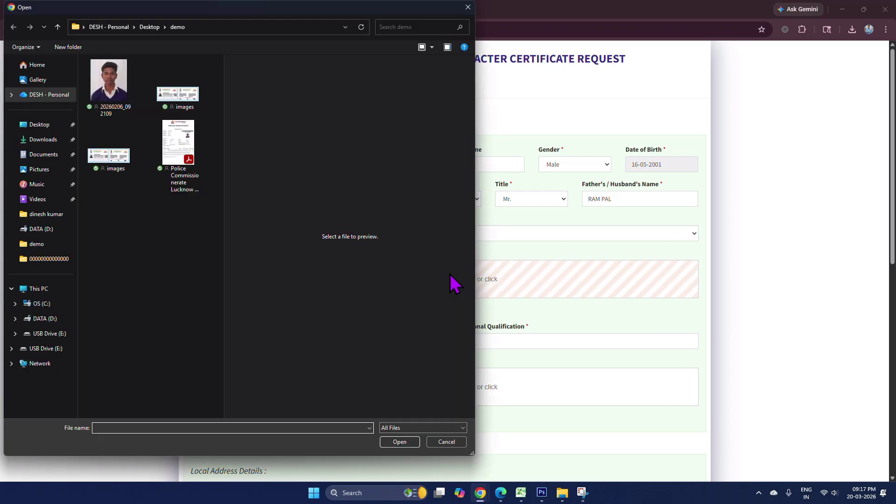
click(169, 91)
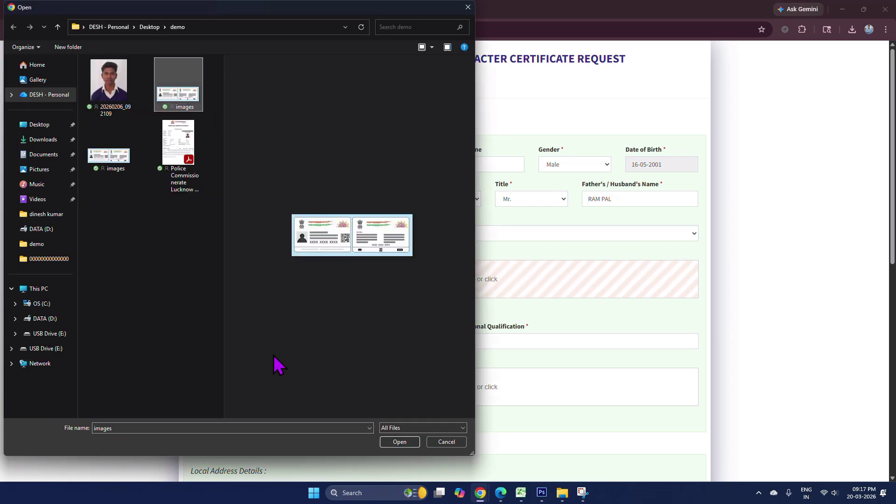
click(398, 441)
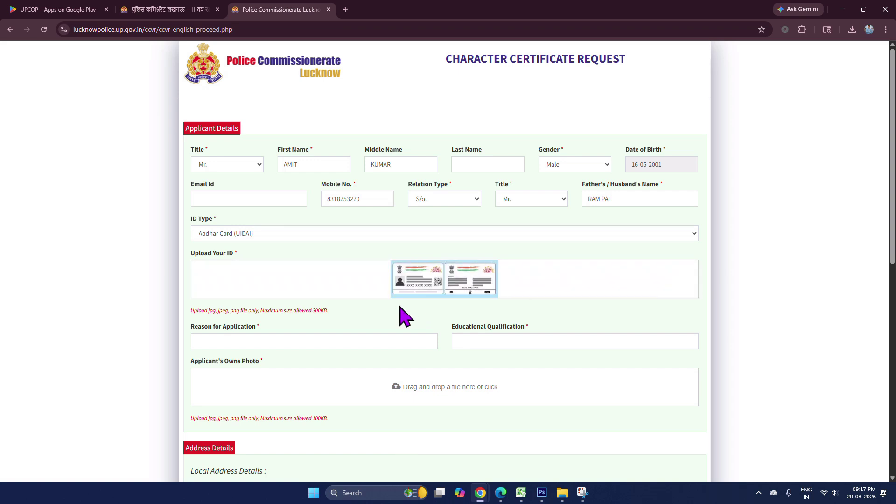
click(302, 336)
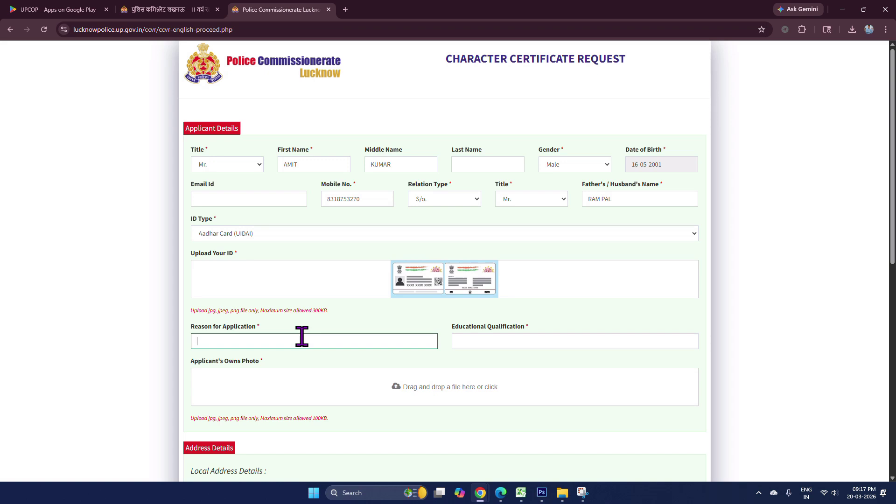
- Enter JOB as the reason for application and HIGH SCHOOL as educational qualification
text(JOB)
click(501, 343)
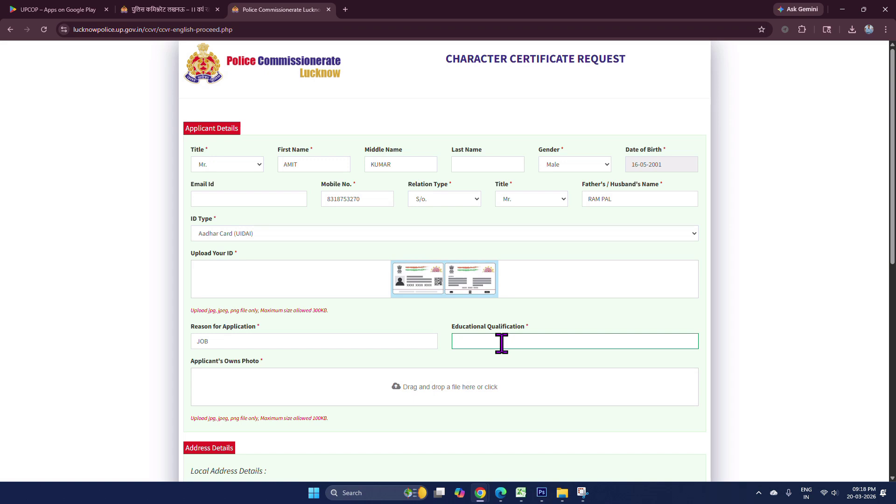
text(HIGH SCHOOL)
scroll(478, 384, down, 2)
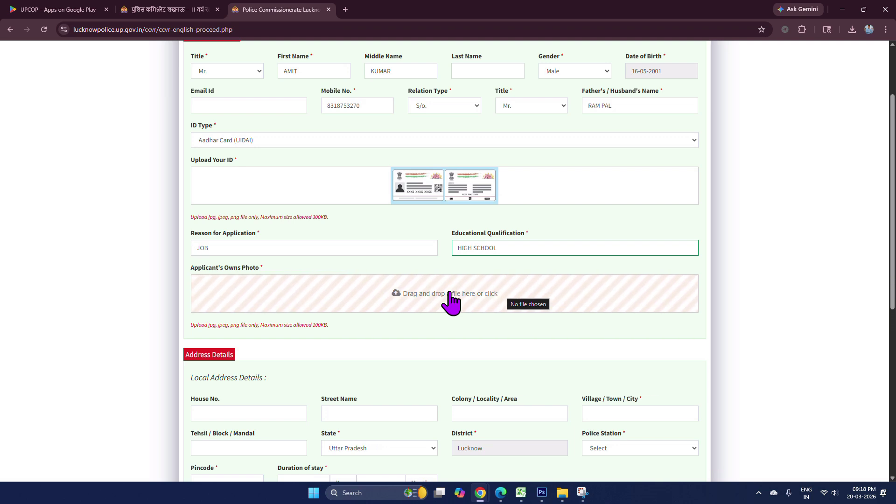
- Upload the portrait image 20260206_092109 as the applicant's own photo
click(449, 292)
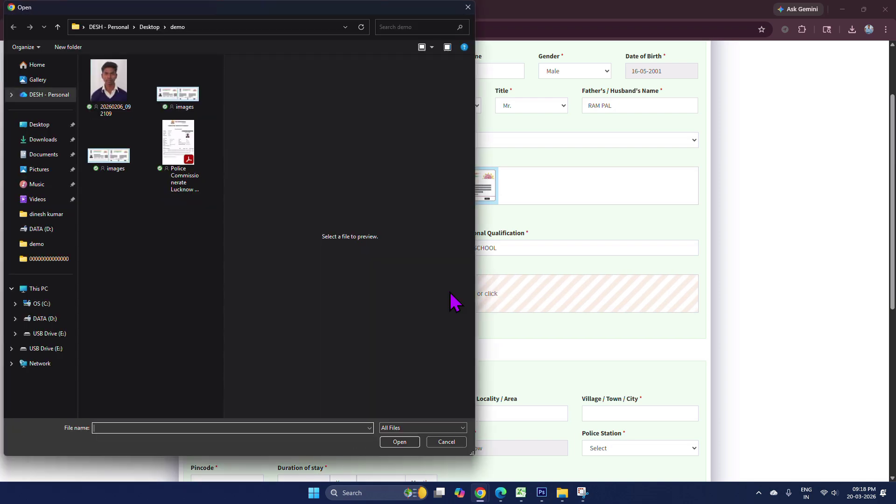
click(117, 89)
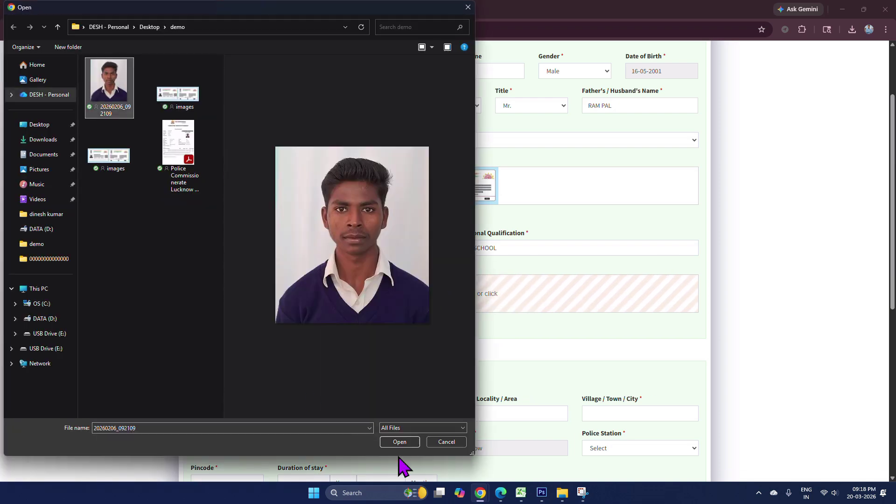
click(400, 442)
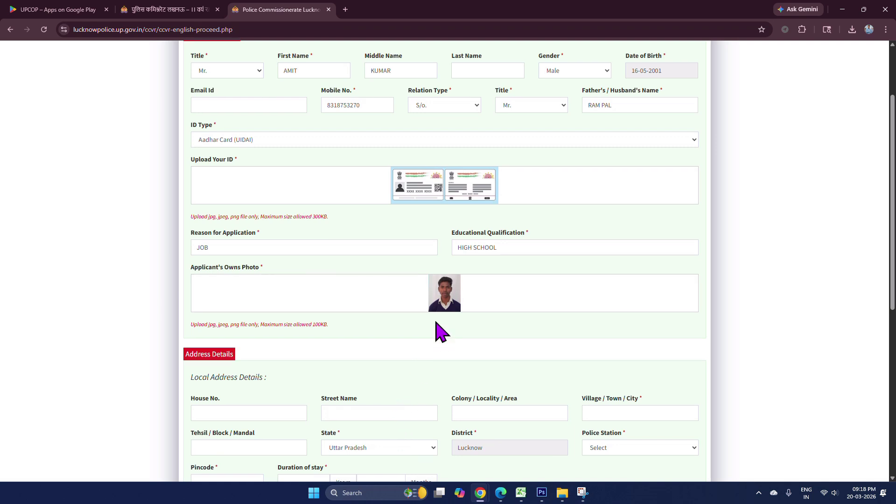
scroll(438, 329, down, 2)
scroll(435, 321, down, 1)
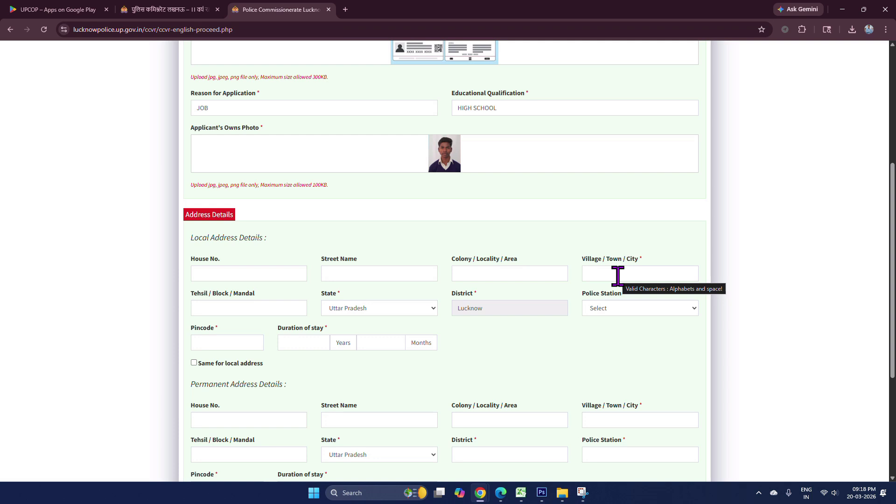
- Enter the local address village/city and tehsil, and choose Jankipuram as the police station
click(617, 274)
text(LUCKNOW)
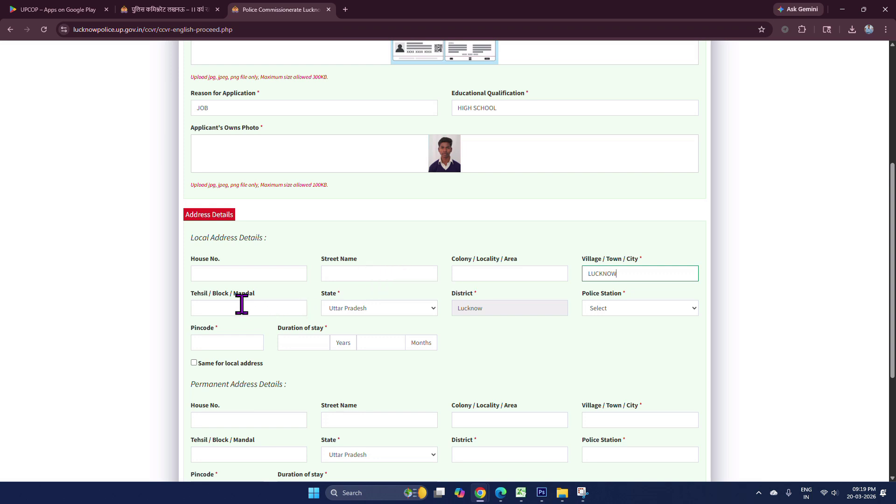
click(227, 308)
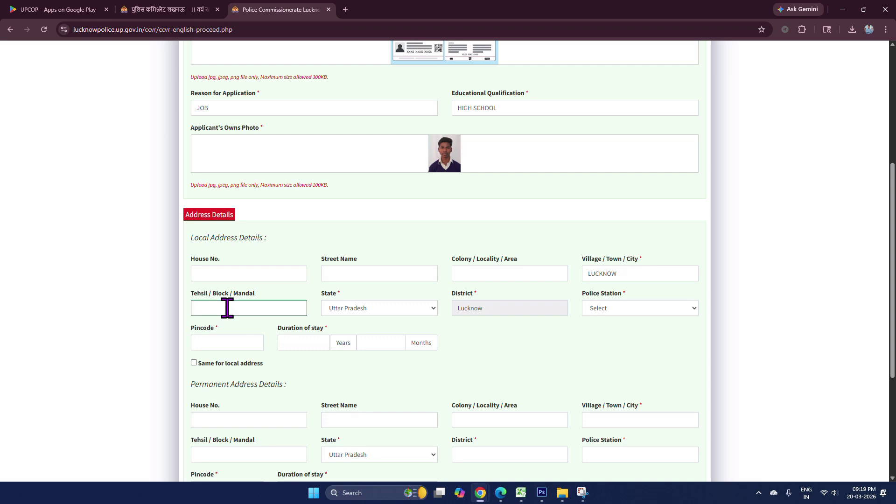
text(MOHANLALGANJ)
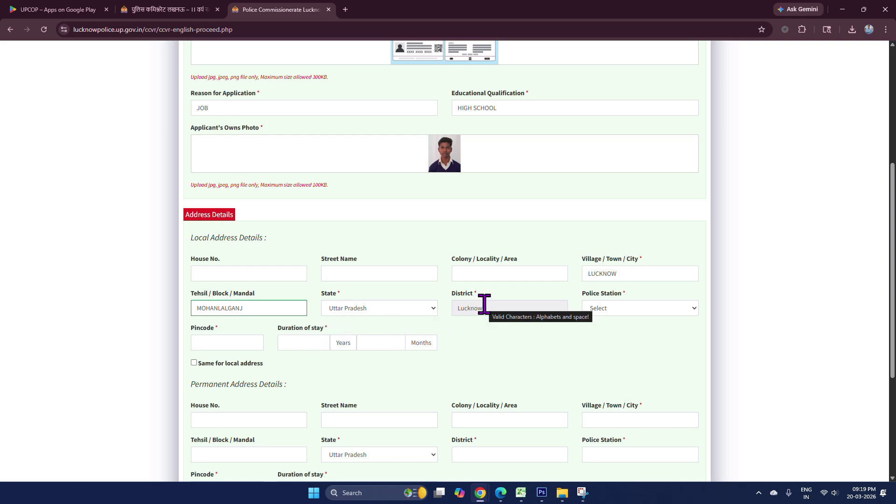
click(628, 308)
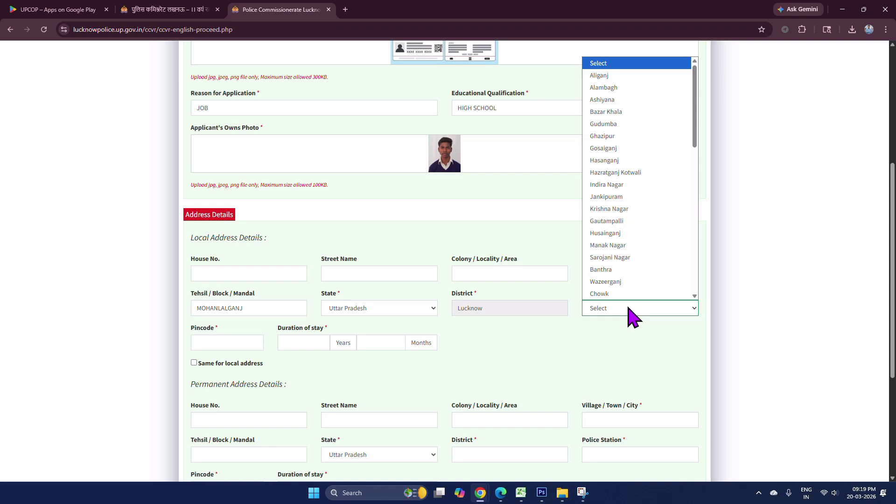
click(606, 198)
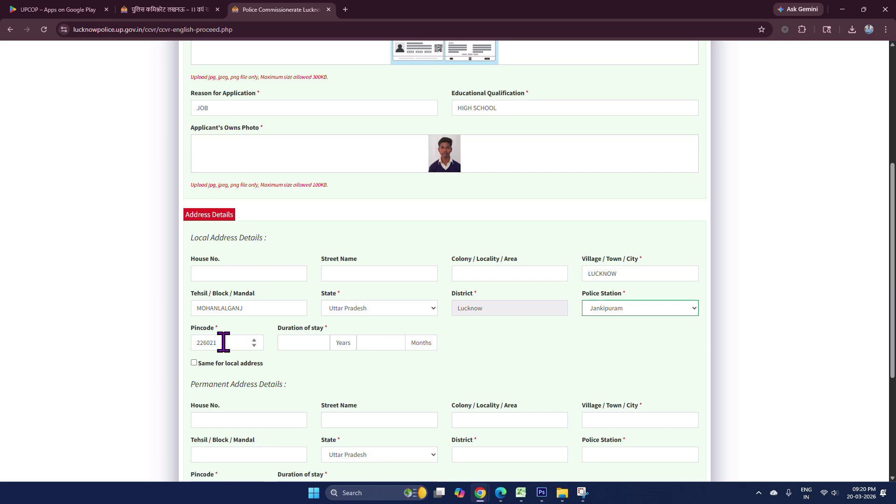
- Keep the auto-filled pincode, set stay duration to 20 years 6 months, and reuse it as permanent address
drag(223, 342, 161, 352)
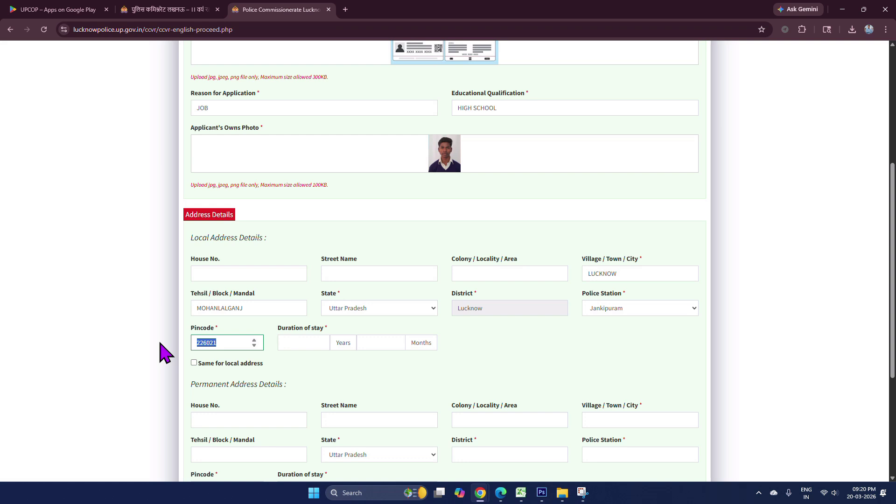
click(294, 344)
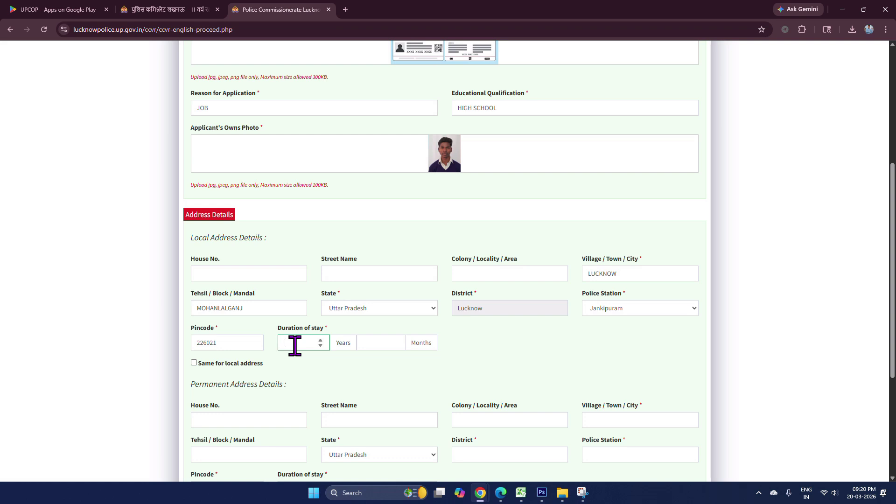
text(20)
click(374, 343)
text(6)
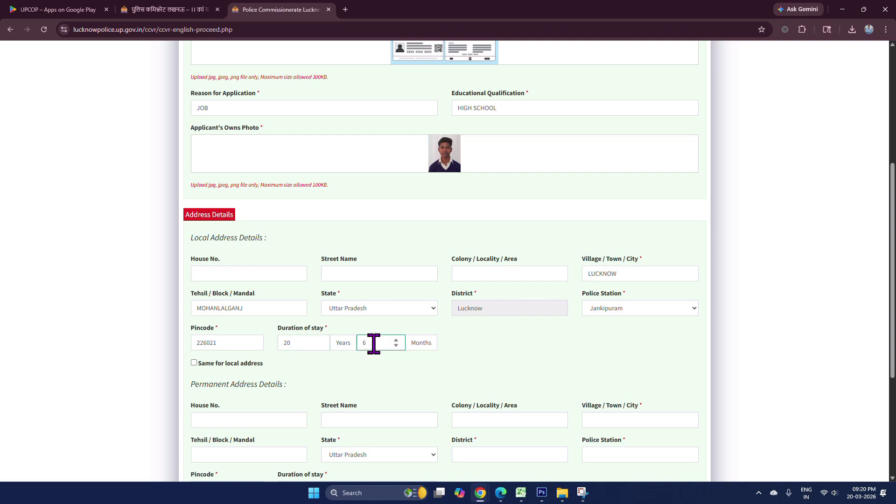
click(353, 374)
click(194, 362)
- In the affidavit, answer No to the criminal record question and tick the truth declaration
scroll(256, 400, down, 4)
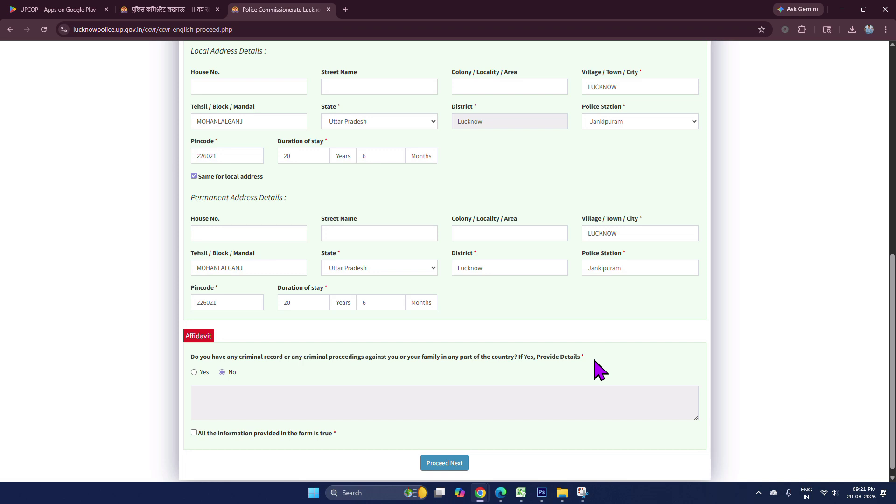
click(194, 373)
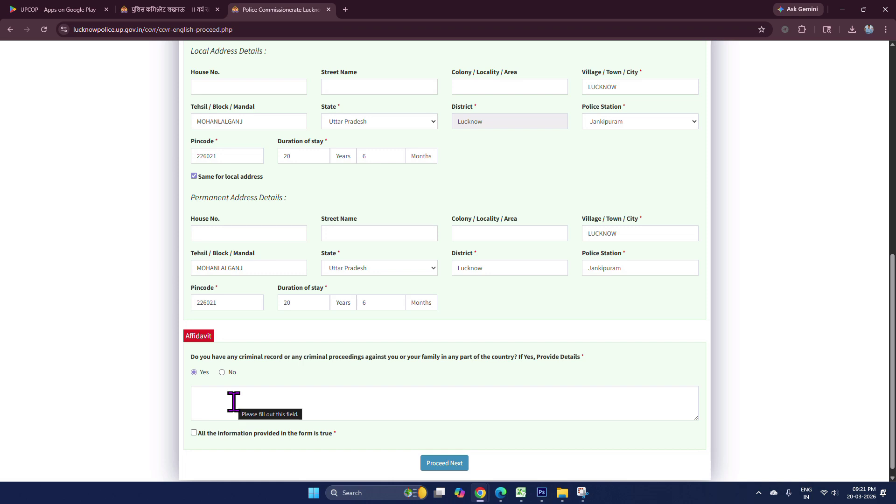
click(222, 372)
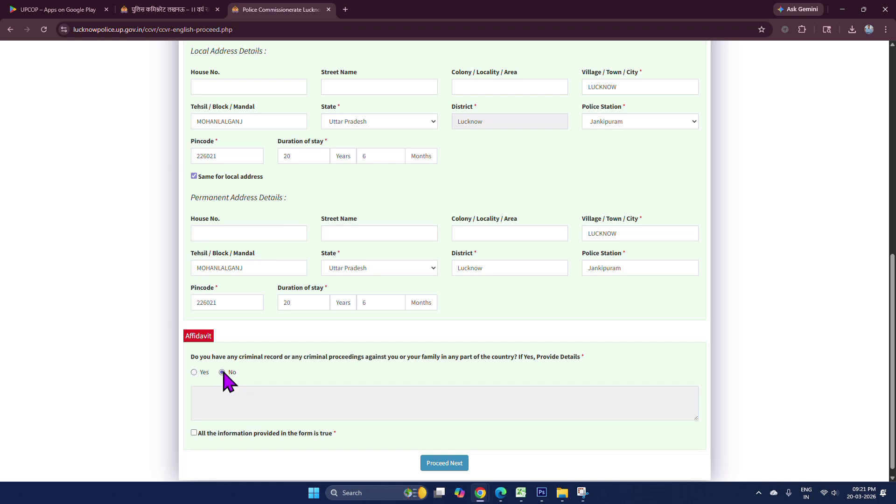
click(193, 433)
- Submit the form with Proceed Next and review the Application Preview
click(441, 466)
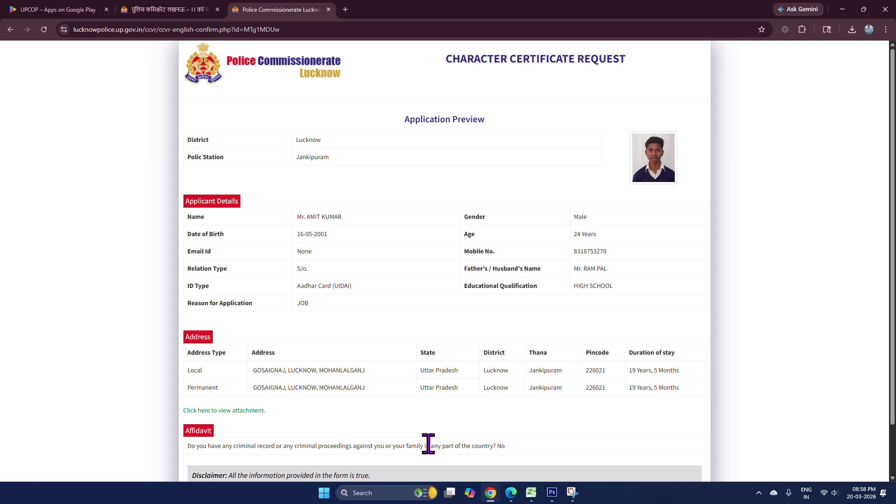
scroll(461, 241, down, 1)
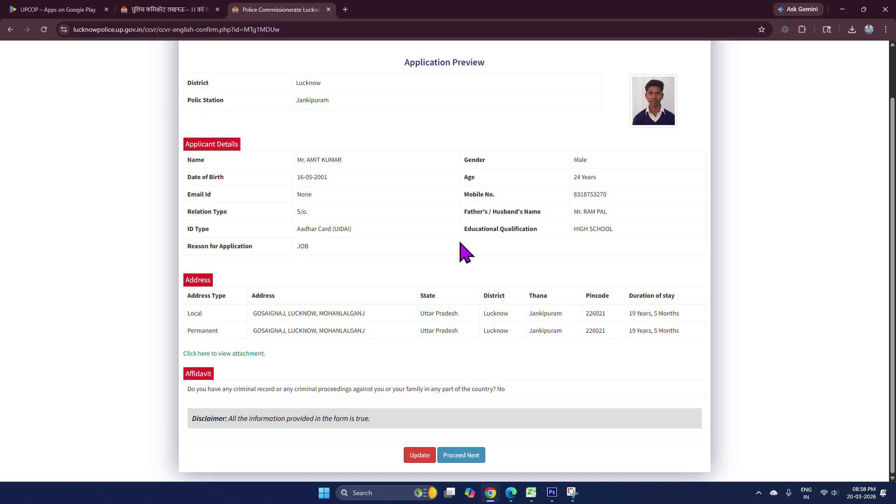
scroll(446, 241, up, 1)
scroll(449, 243, down, 1)
- Reopen the application for editing and save it with Update, returning to the preview
click(421, 455)
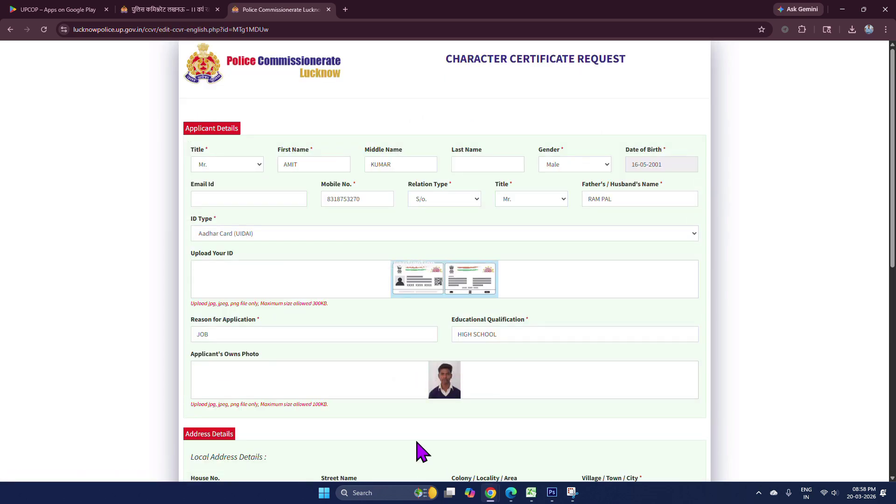
scroll(448, 399, down, 5)
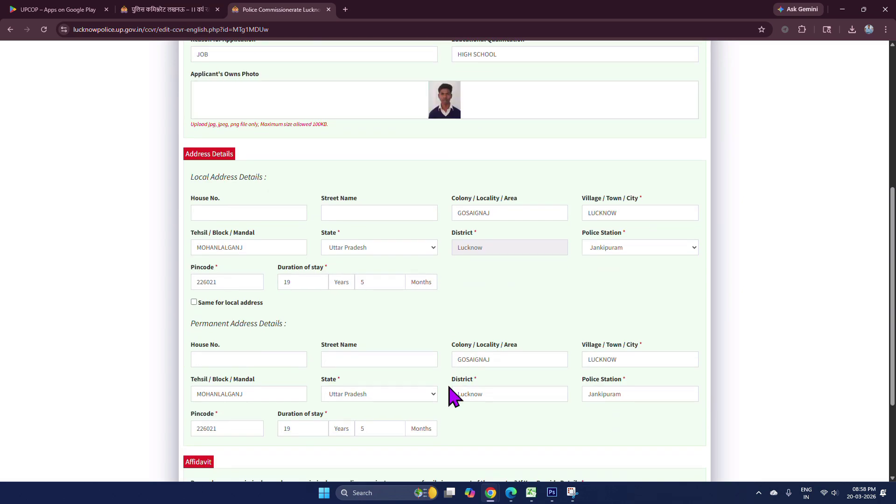
scroll(453, 396, down, 3)
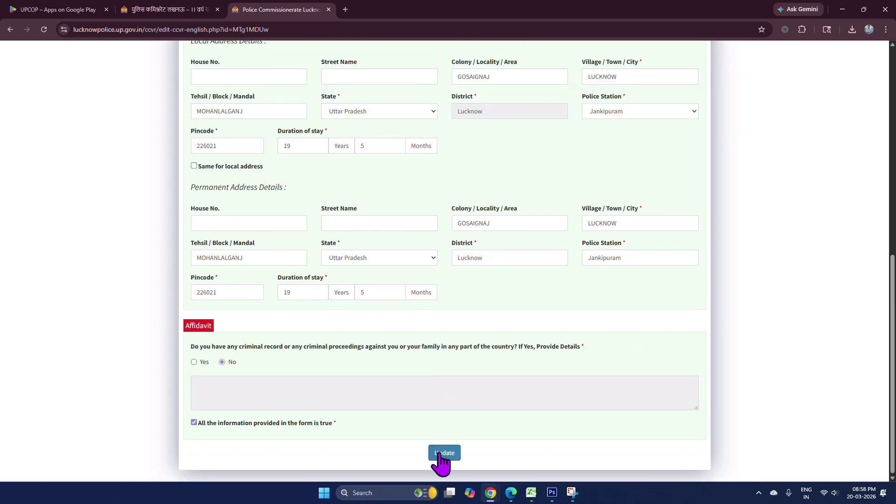
click(443, 452)
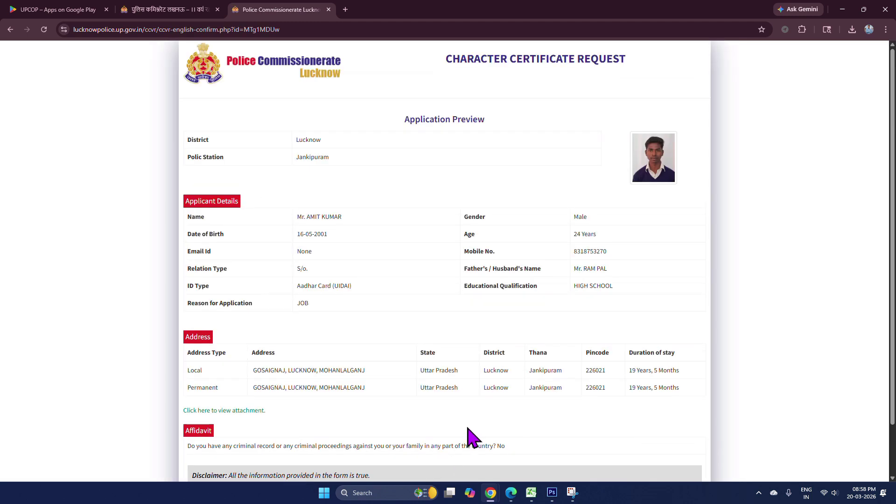
scroll(467, 428, down, 1)
scroll(467, 428, down, 1)
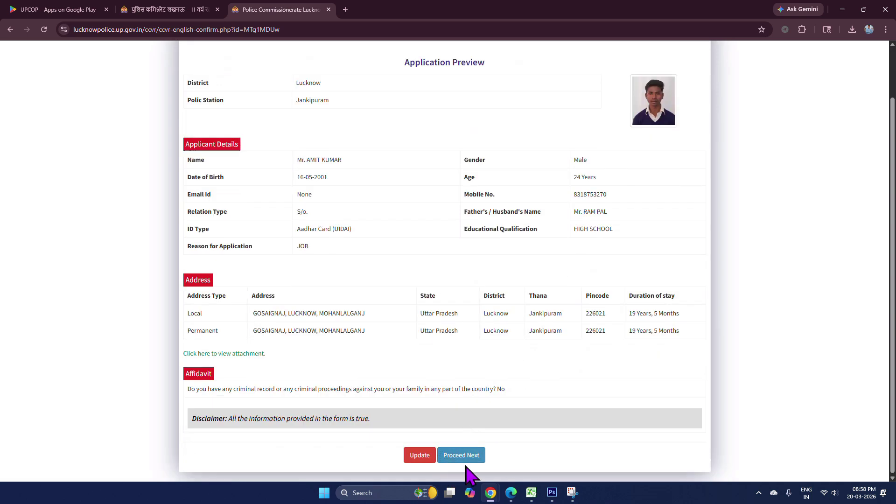
- Move past the preview and submit the received OTP with the displayed captcha code
click(473, 458)
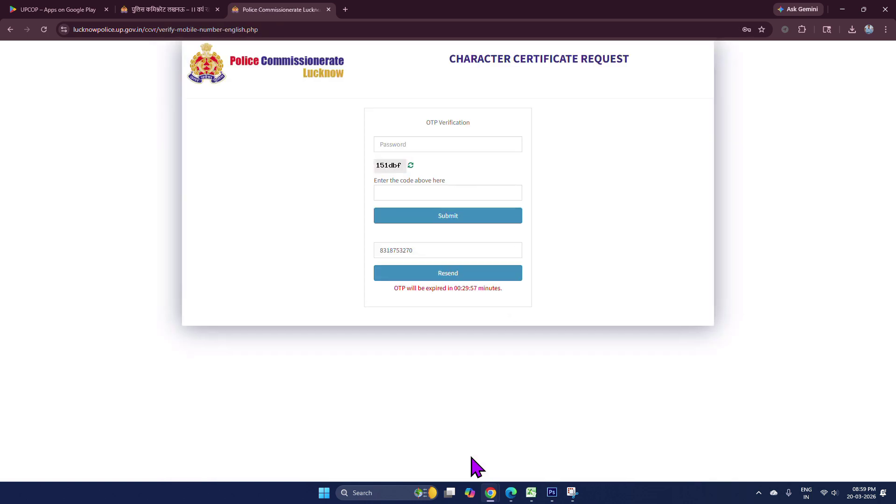
click(391, 144)
text(••••)
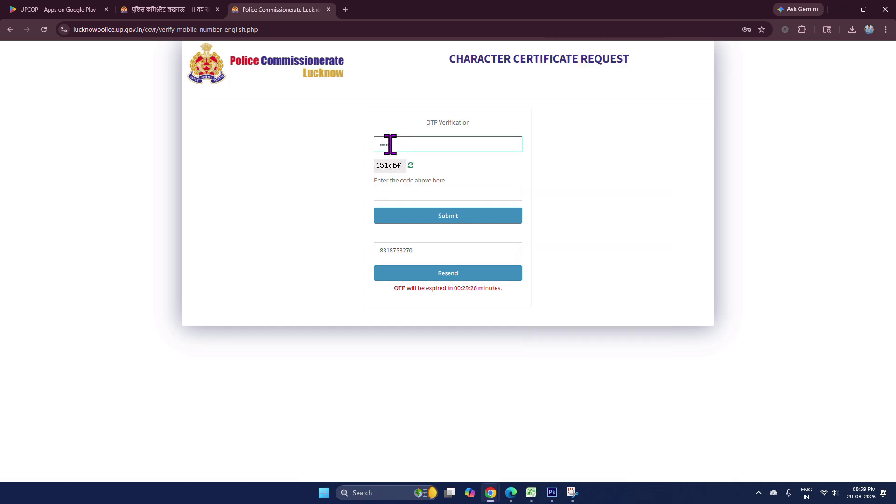
click(401, 191)
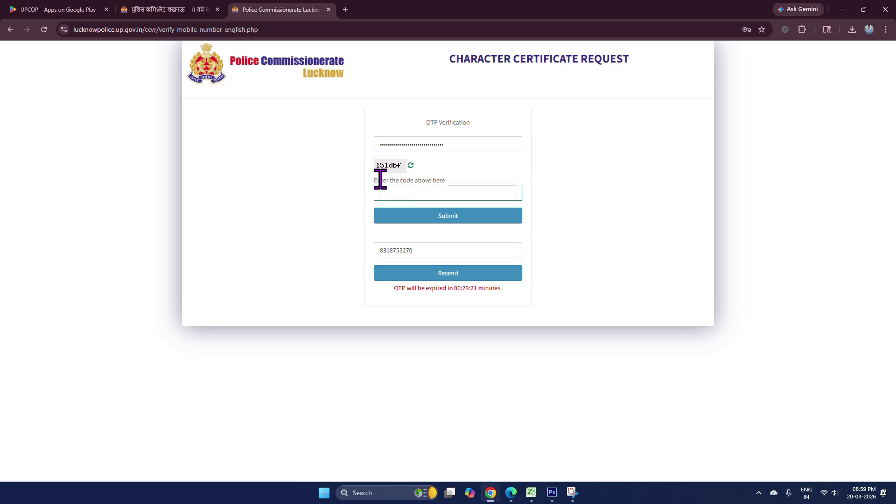
text(151dbf)
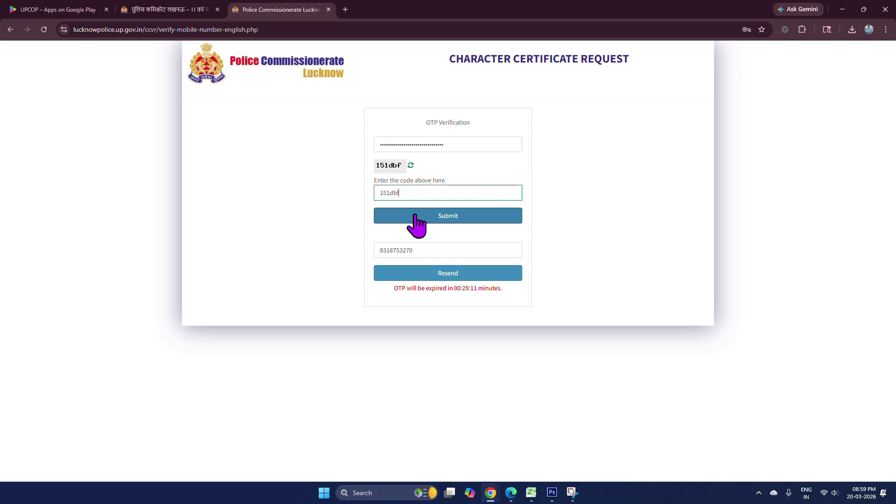
click(439, 215)
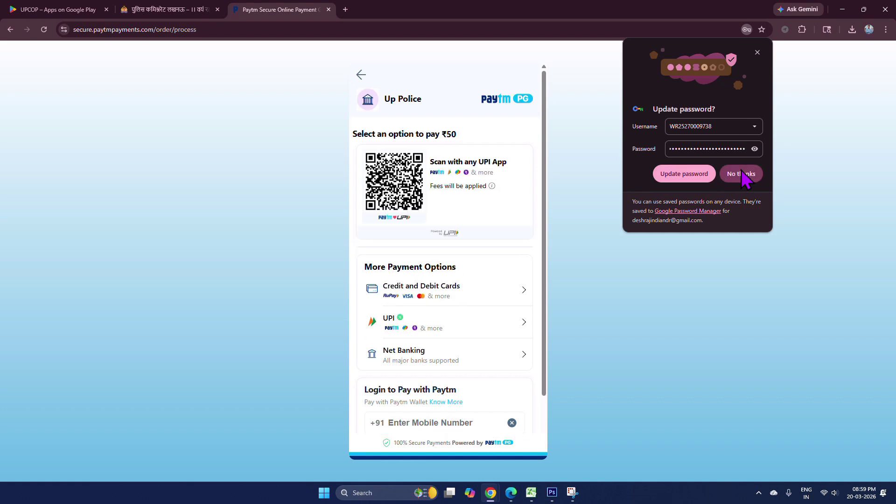
- Decline Chrome's offer to update the saved password
click(742, 171)
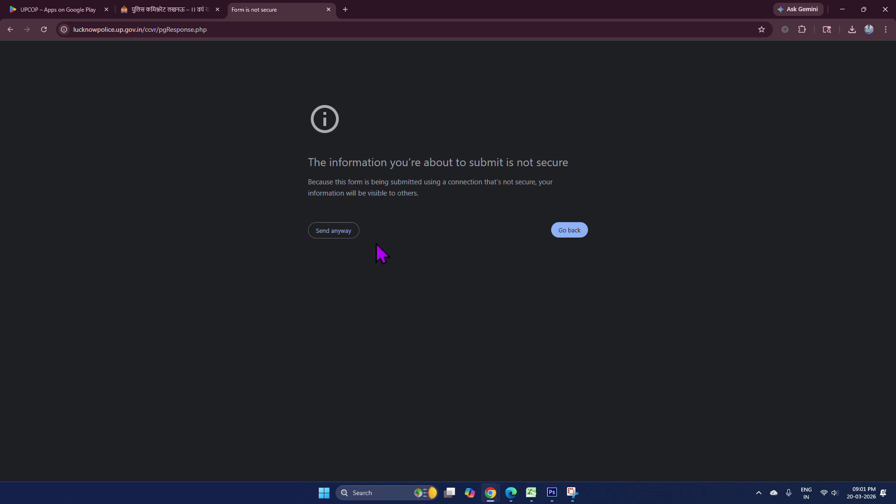
- Send the payment response past the insecure-form warning and look over the Success receipt page
click(334, 232)
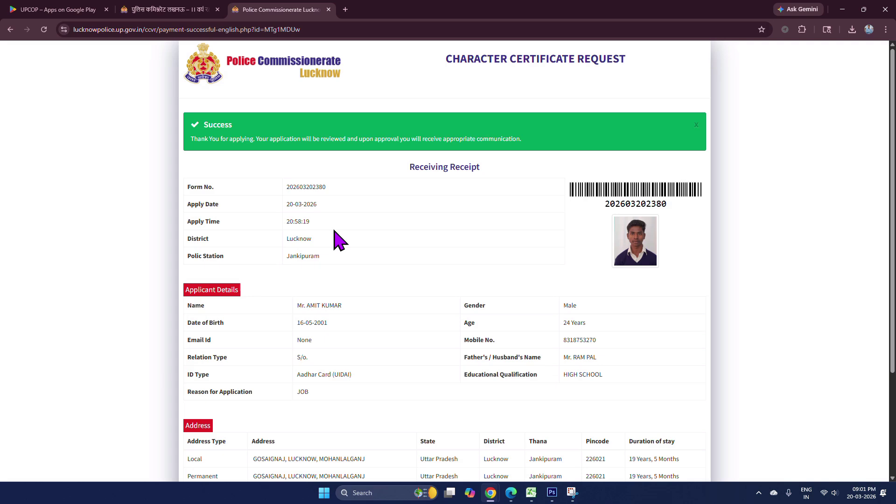
scroll(336, 237, down, 5)
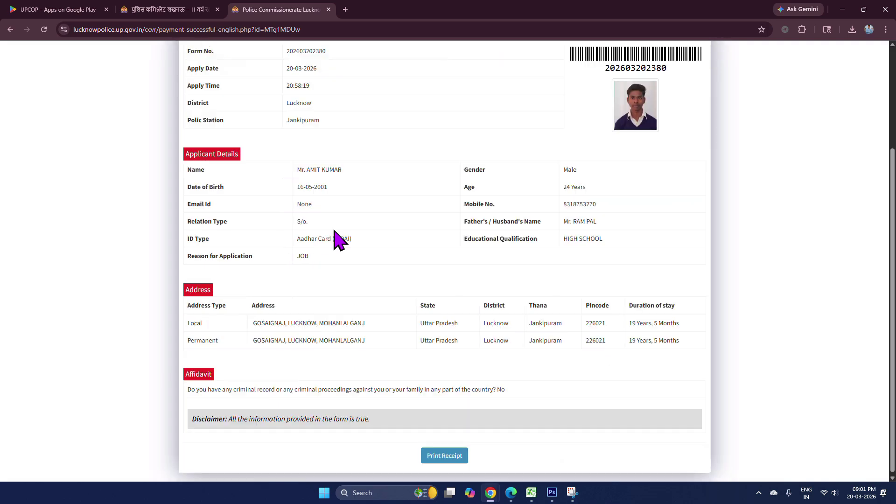
scroll(336, 236, up, 5)
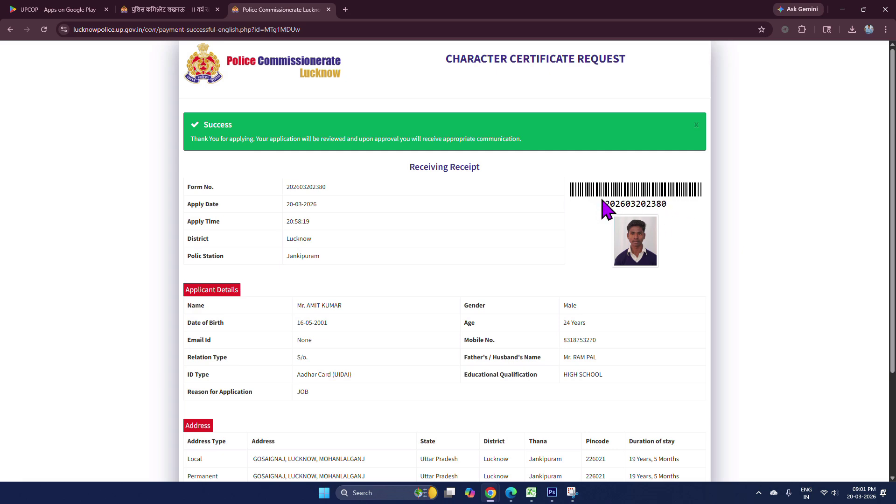
scroll(566, 260, down, 3)
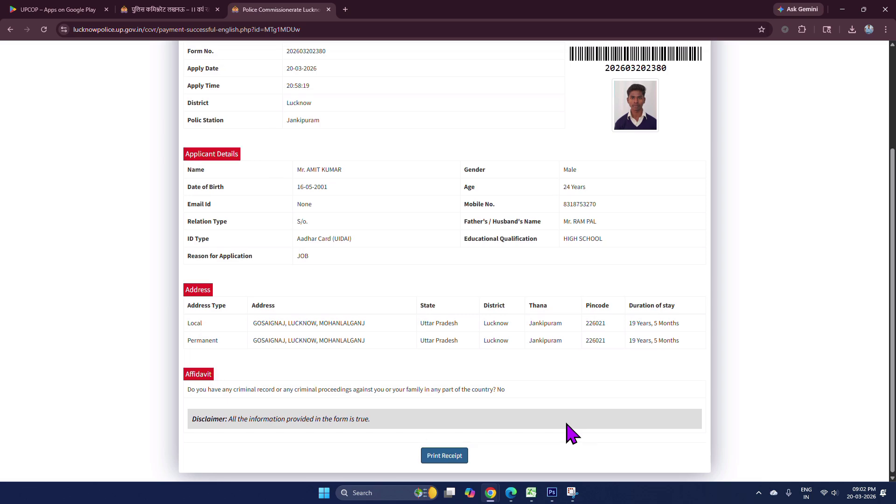
scroll(568, 432, up, 3)
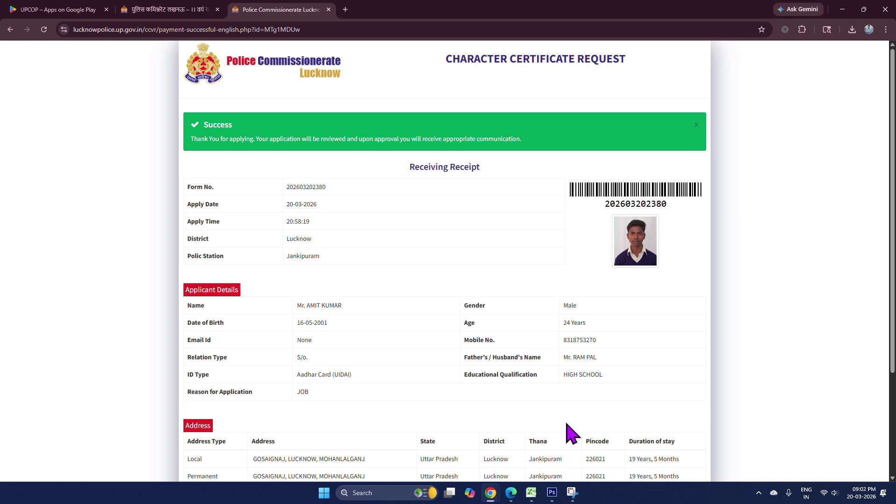
scroll(449, 294, down, 3)
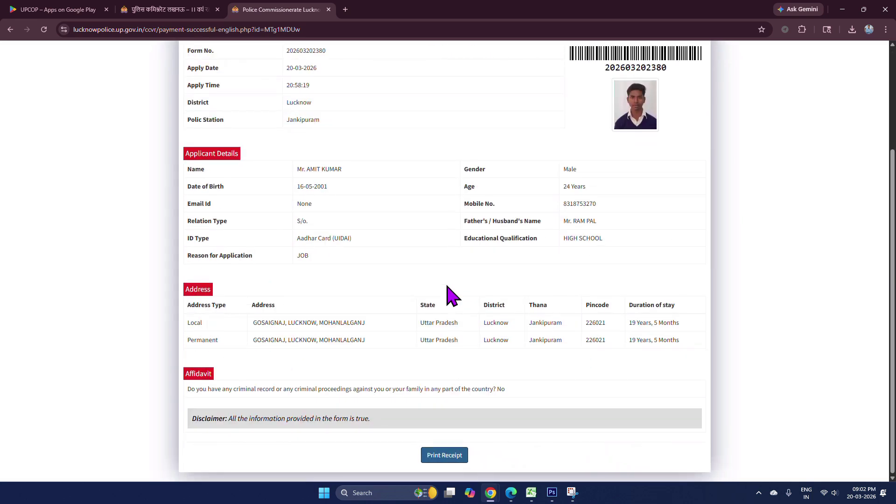
- Close the receipt tab and fill Form Number with the form number copied from the receipt PDF
click(329, 10)
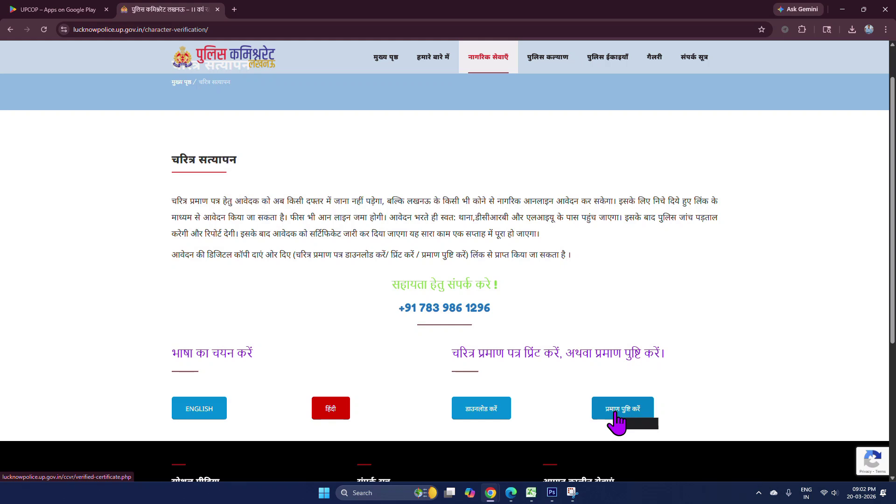
click(615, 414)
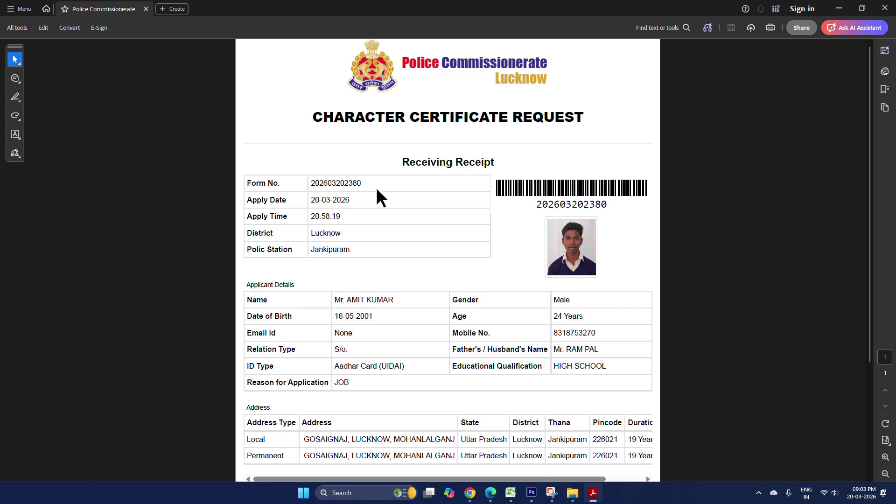
double_click(351, 183)
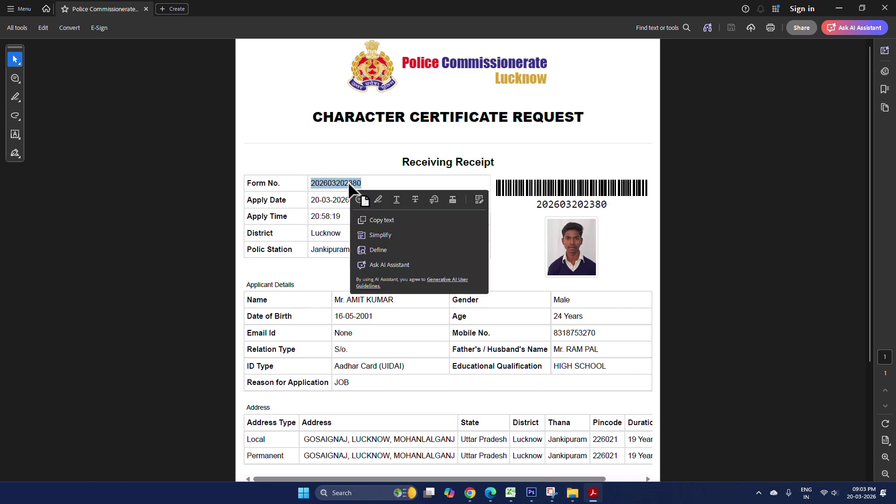
key(ctrl+c)
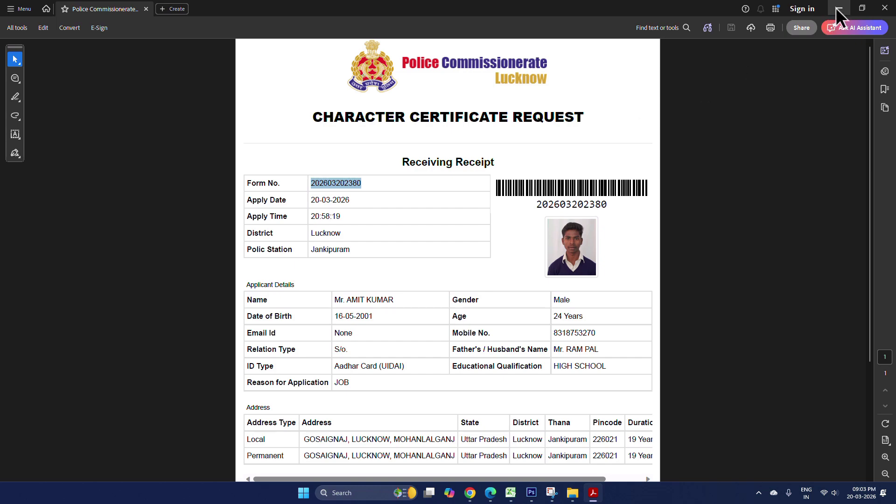
click(838, 8)
click(296, 125)
key(ctrl+v)
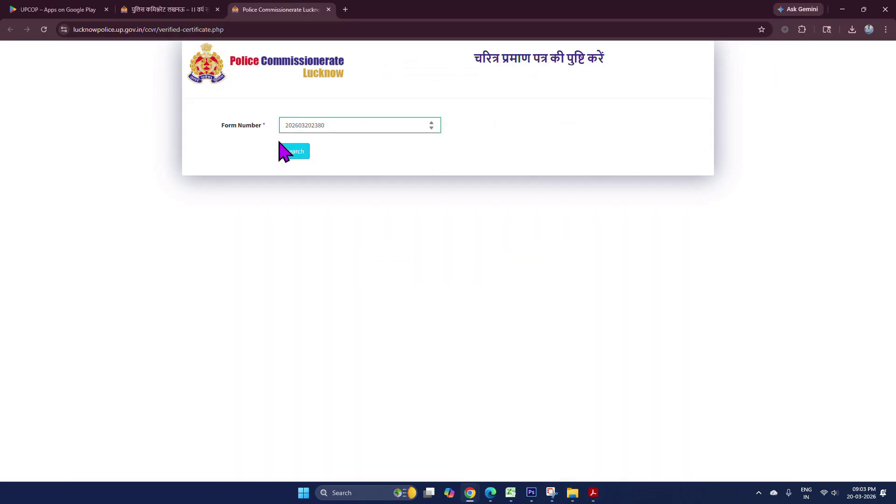
- Search the form number, get 'Character certificate is not ready!', and close the status tab
click(297, 154)
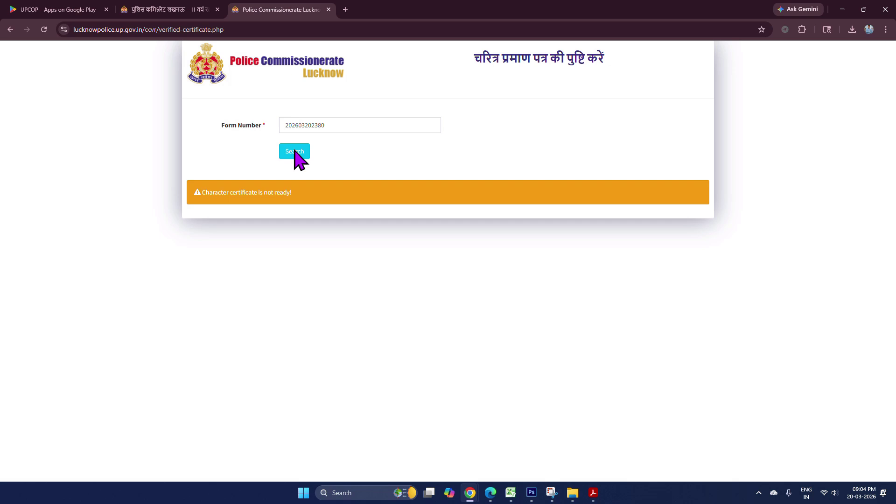
click(328, 9)
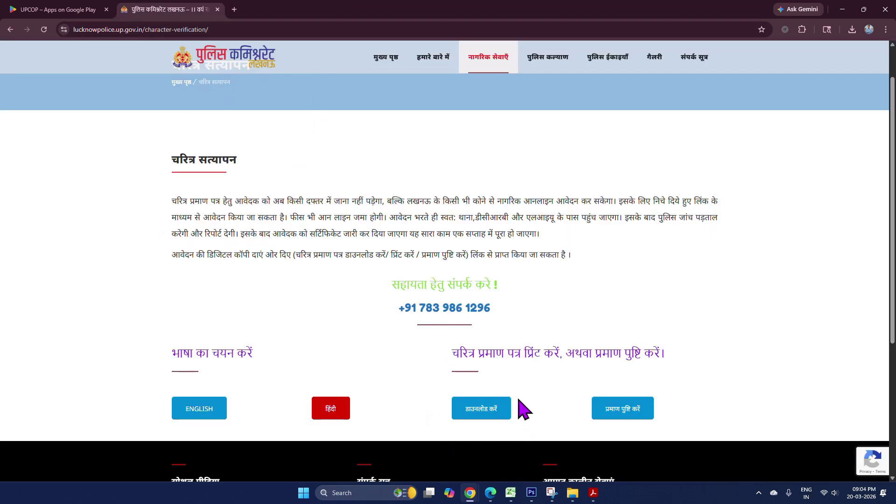
- Submit the download search with the pasted form number and the registered mobile number
click(473, 411)
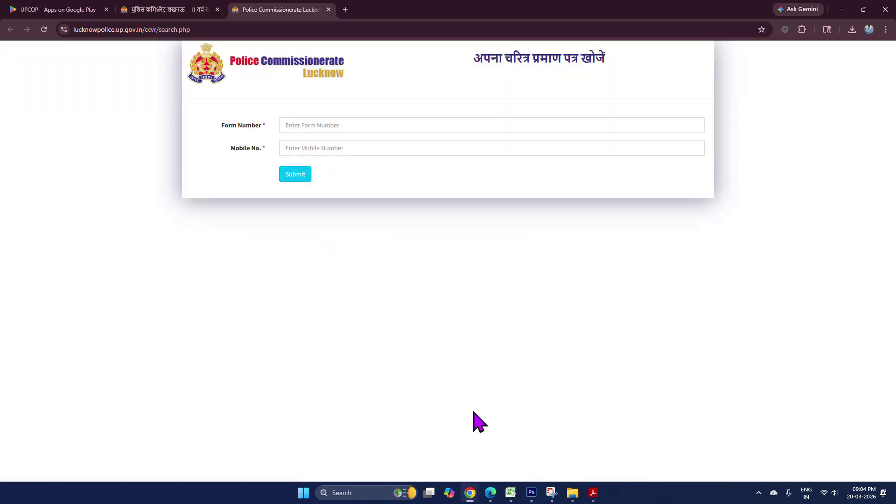
click(313, 132)
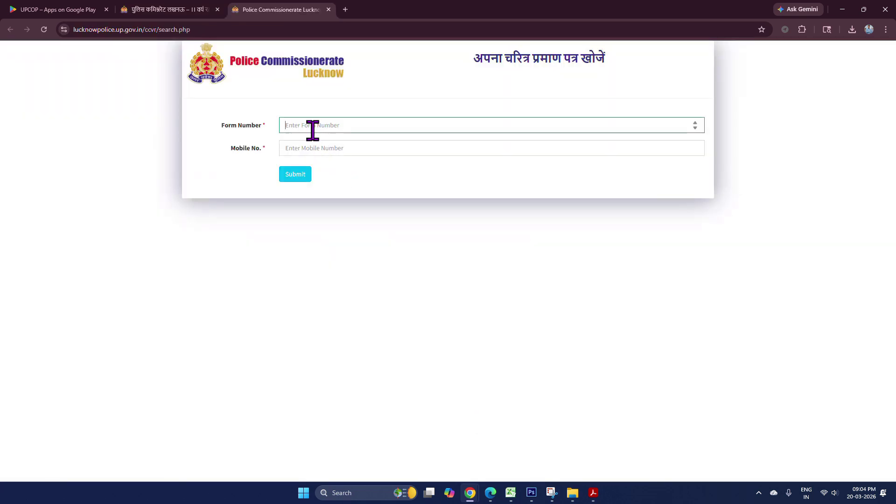
key(ctrl+v)
click(335, 145)
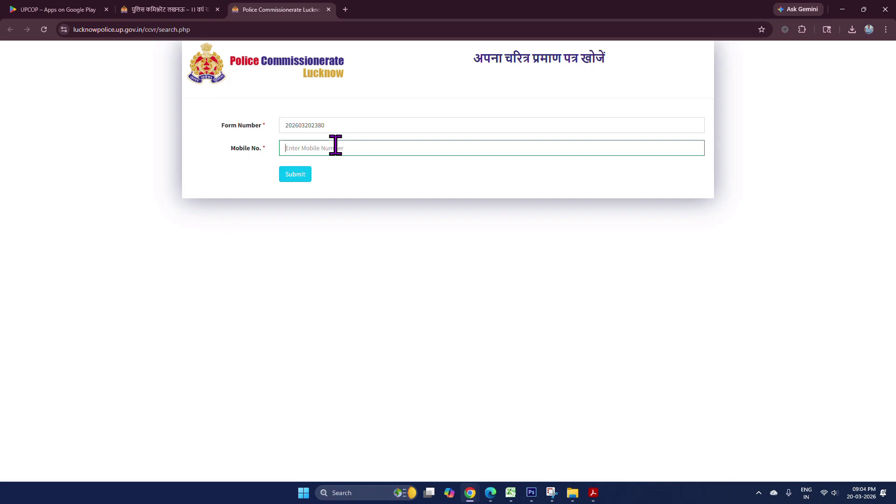
click(296, 176)
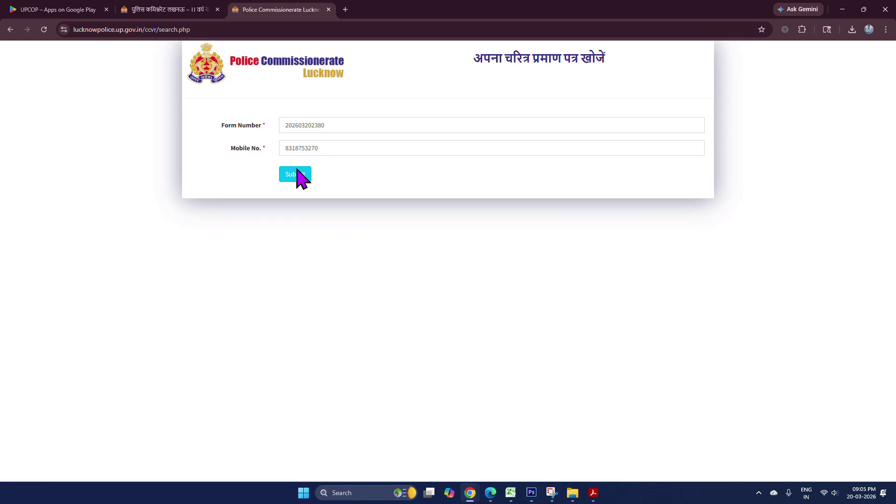
- Review the saved receipt PDF in Acrobat, then close Acrobat
click(593, 493)
scroll(504, 307, down, 5)
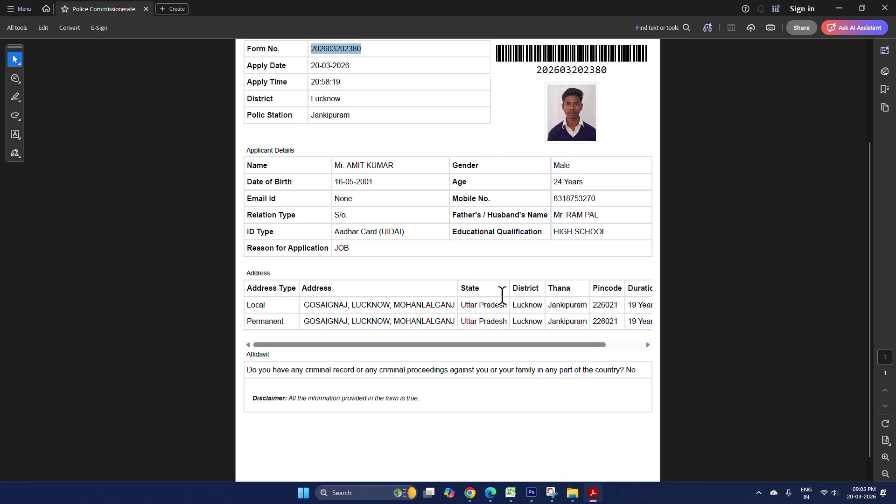
scroll(502, 295, up, 2)
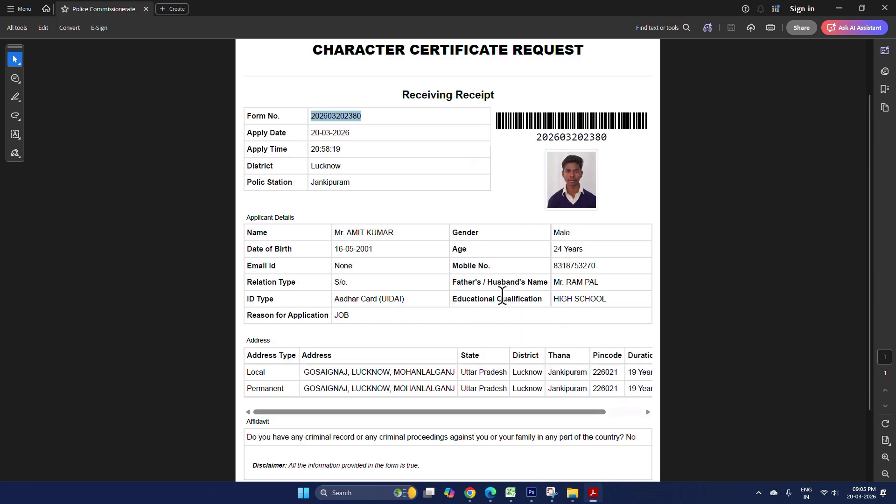
scroll(502, 295, down, 3)
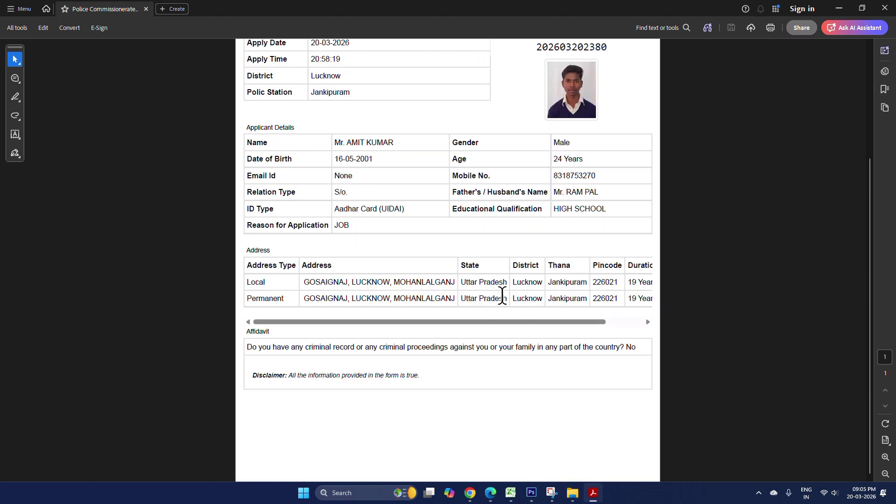
key(alt+F4)
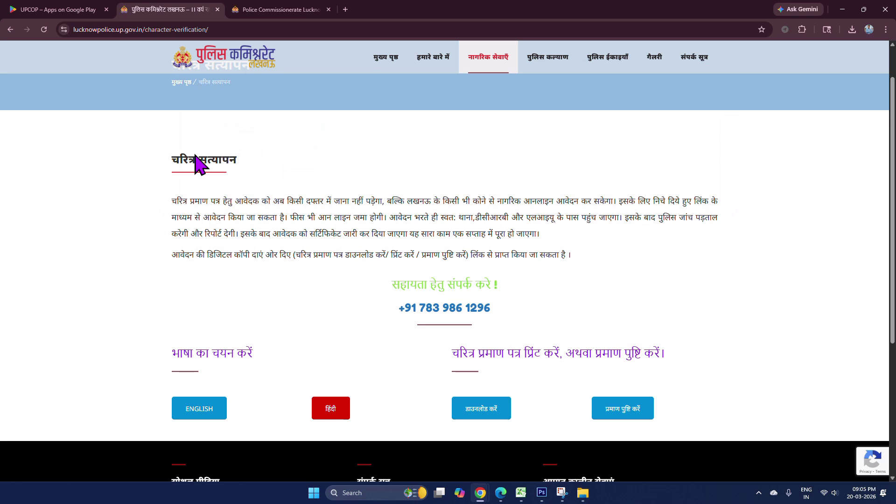